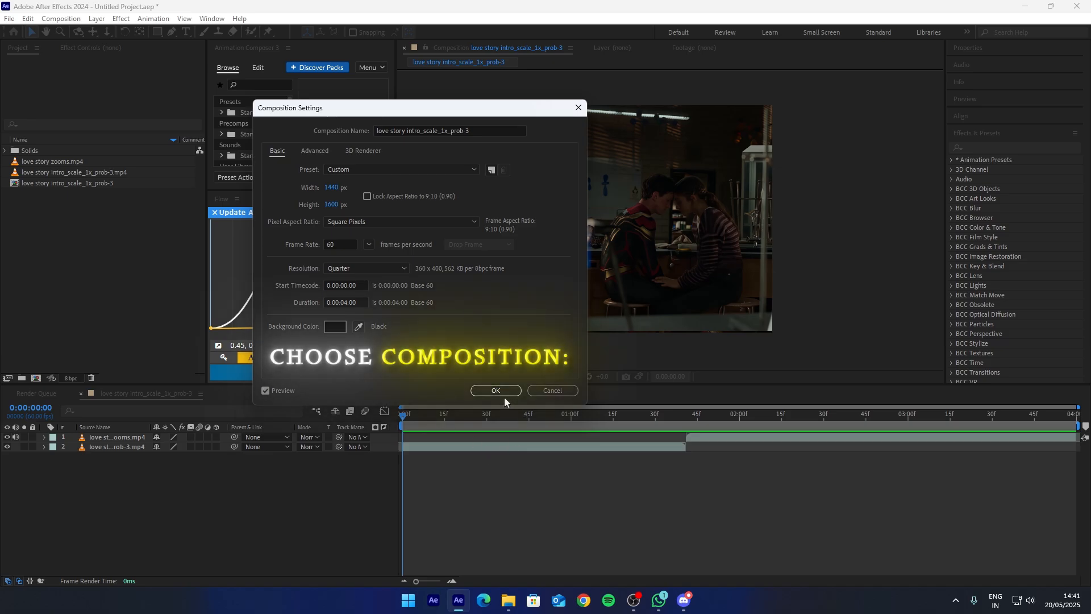
Step: Accept the composition settings and briefly preview the love story zooms footage
click(496, 390)
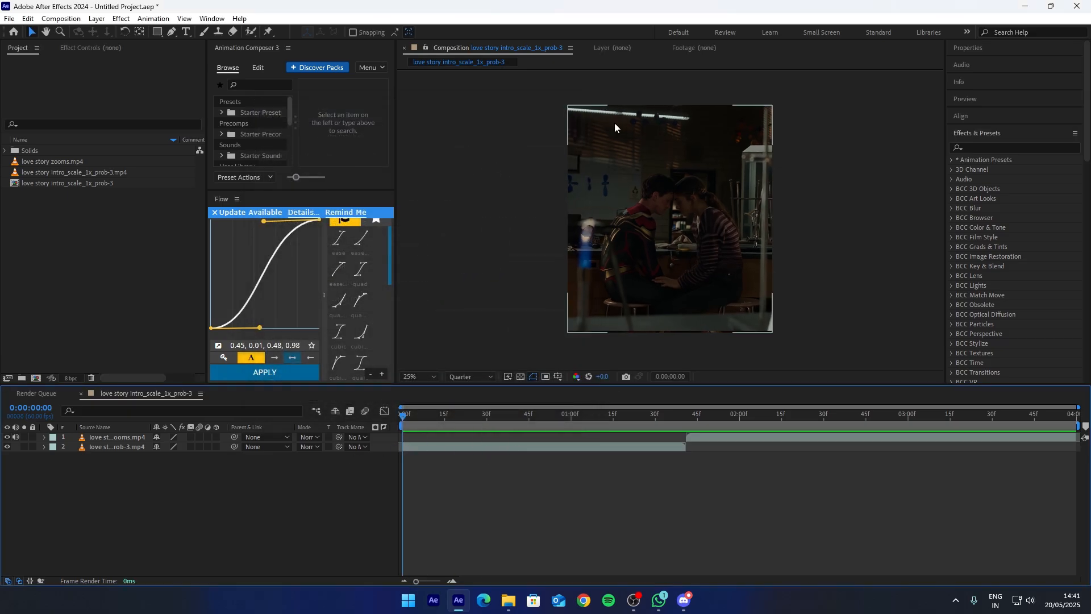
click(54, 161)
key(space)
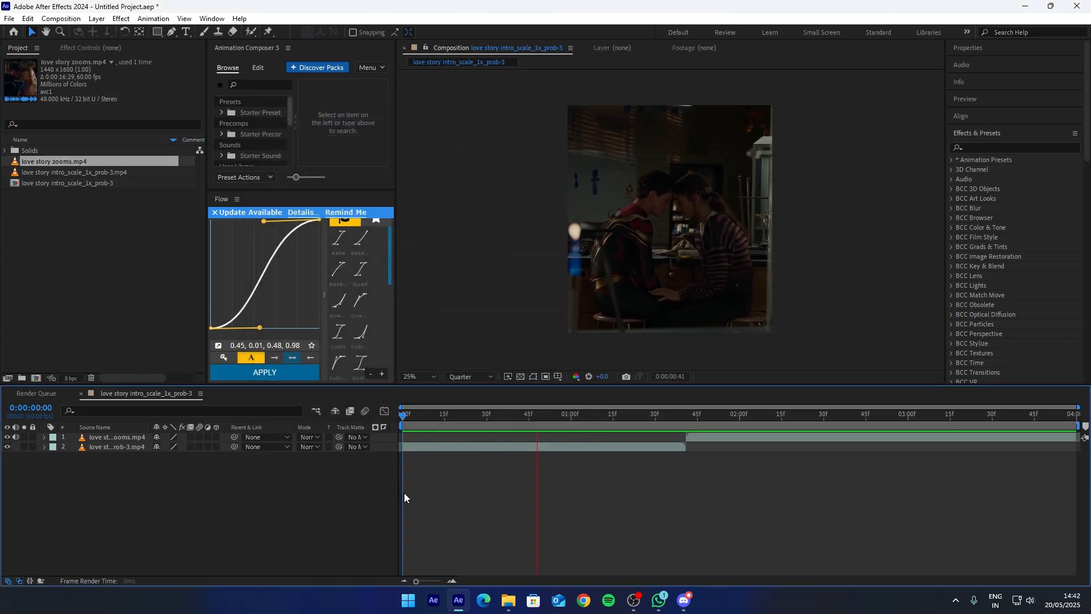
key(space)
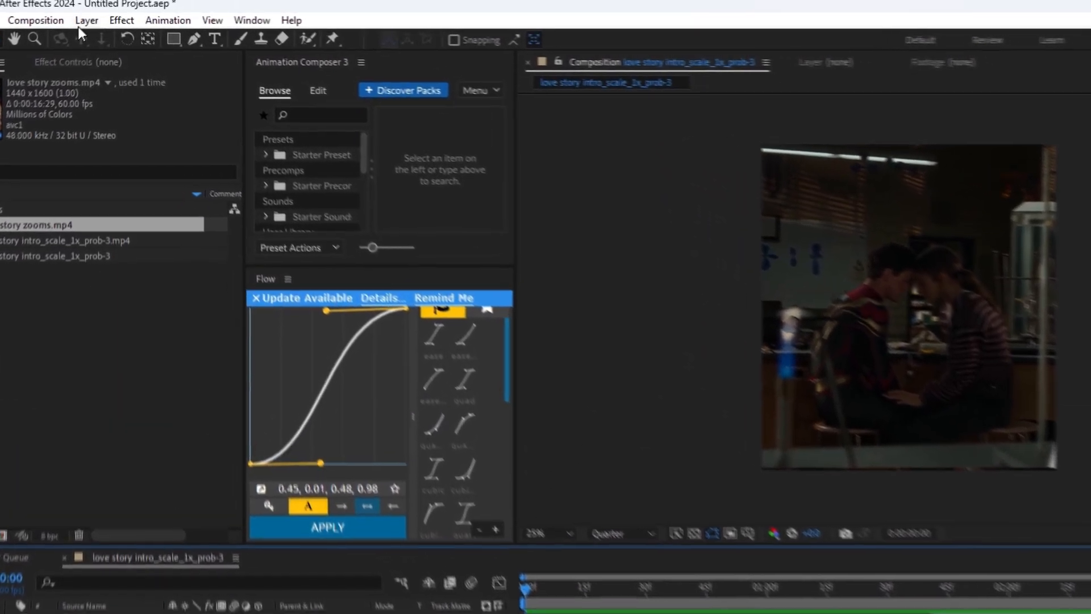
Step: Add an adjustment layer and trim its out point to the cut at 0:00:01:41
click(85, 21)
mouse_move(106, 52)
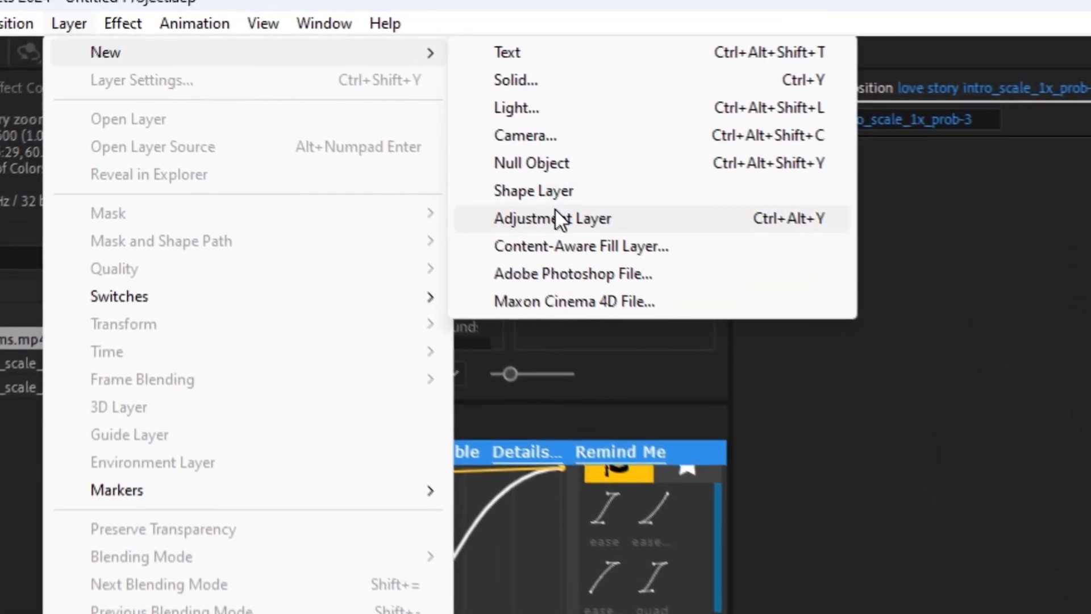
click(563, 218)
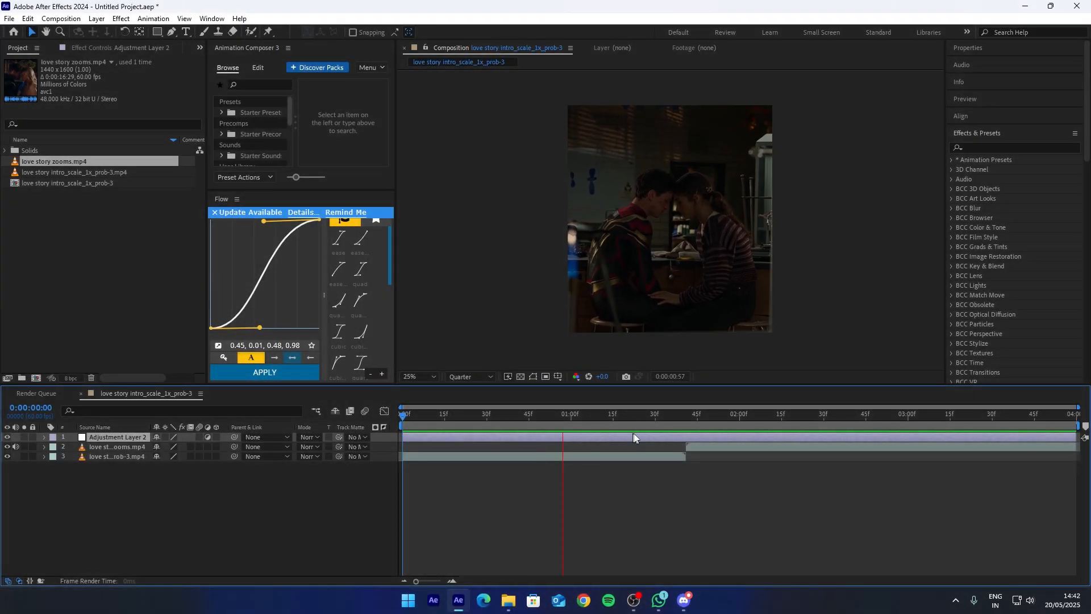
drag(634, 415, 677, 416)
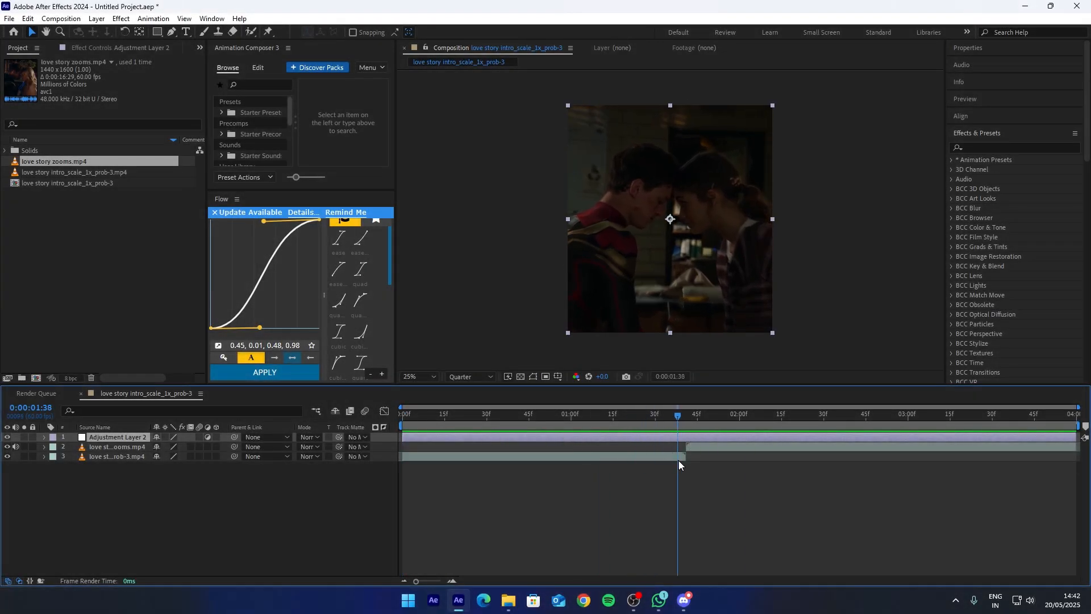
key(Page_Down)
key(Page_Down)
key(Page_Down)
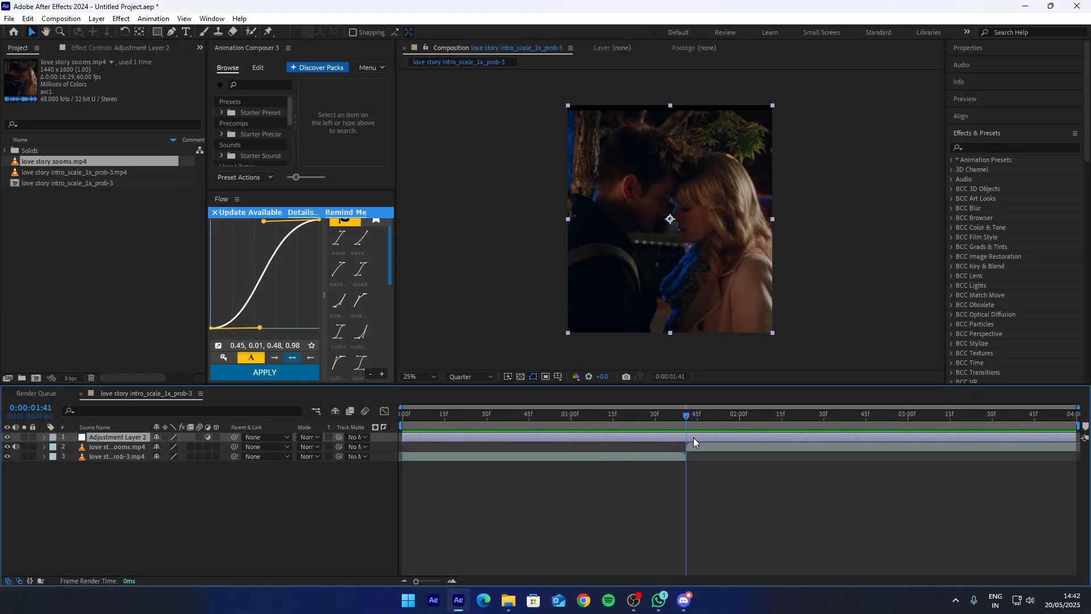
key(alt+bracketright)
Step: Return to the composition start with the new adjustment layer selected
click(697, 432)
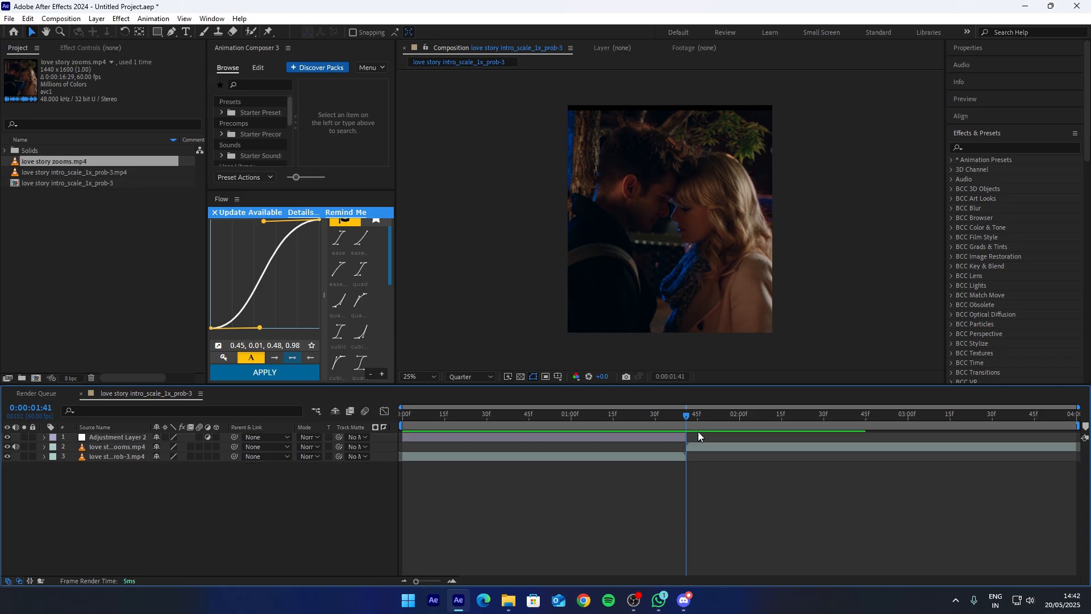
key(Home)
click(420, 436)
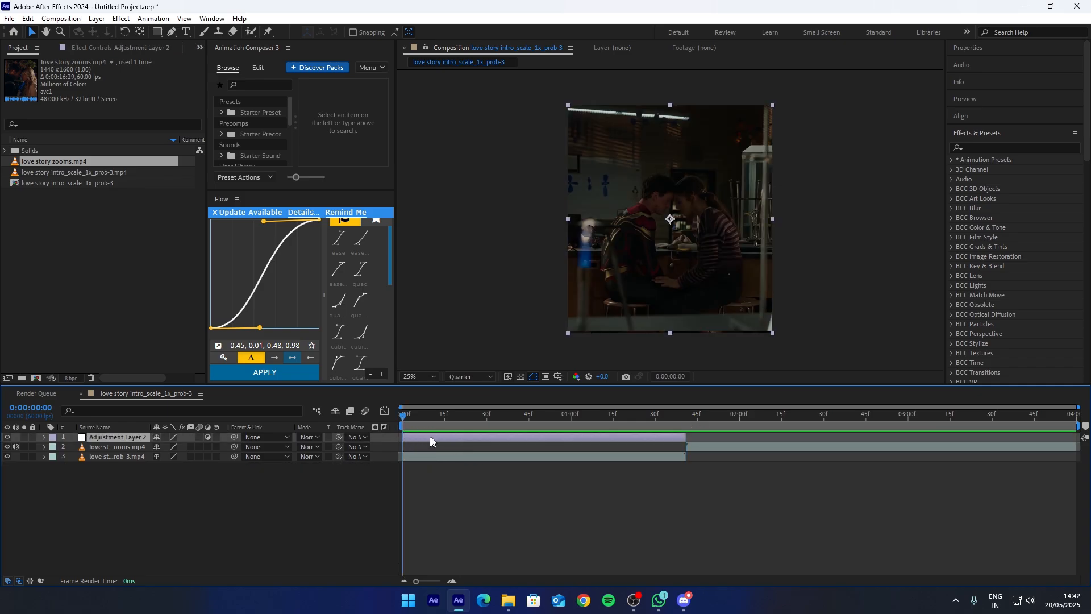
Step: Apply S_Shake to the adjustment layer and keyframe Amplitude and Frequency at 0 at the start
click(998, 147)
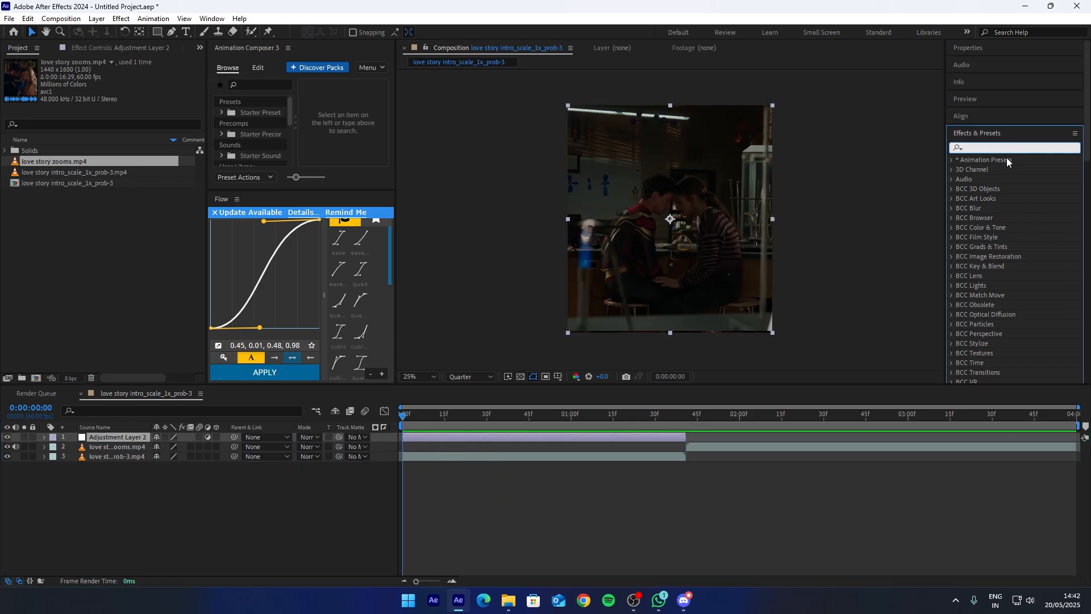
text(s_sha)
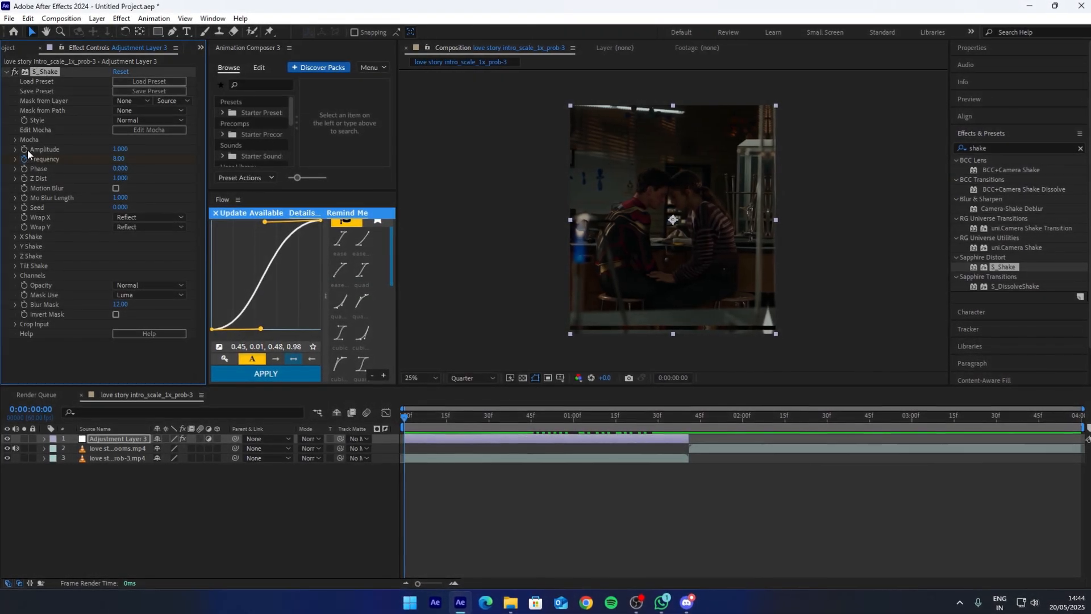
click(25, 149)
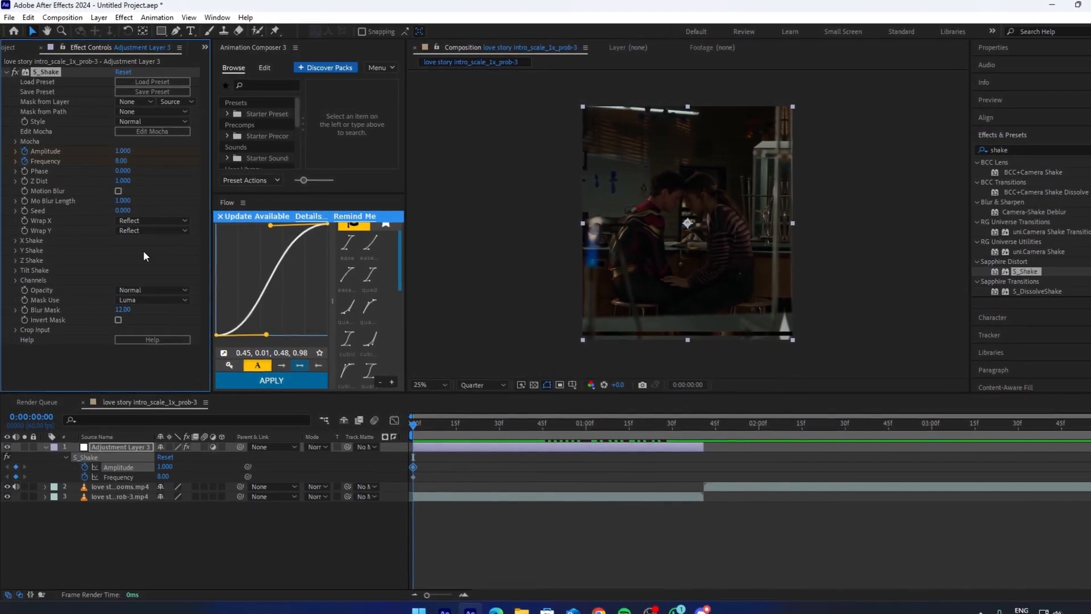
drag(123, 151, 116, 150)
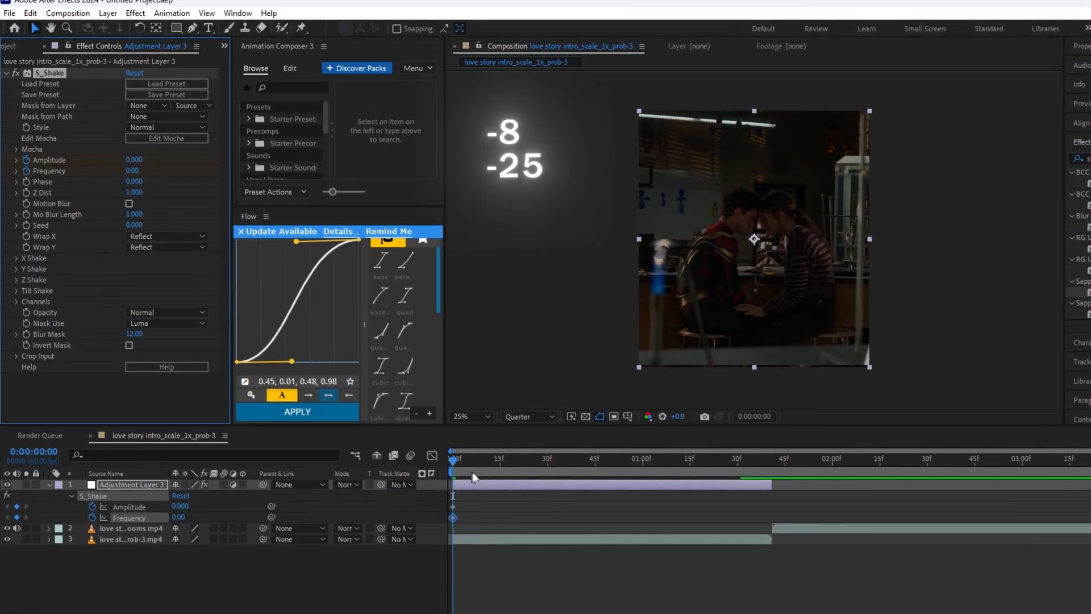
Step: At the cut set Amplitude 0.8 and Frequency 25, then select all the shake keyframes
drag(472, 461, 794, 543)
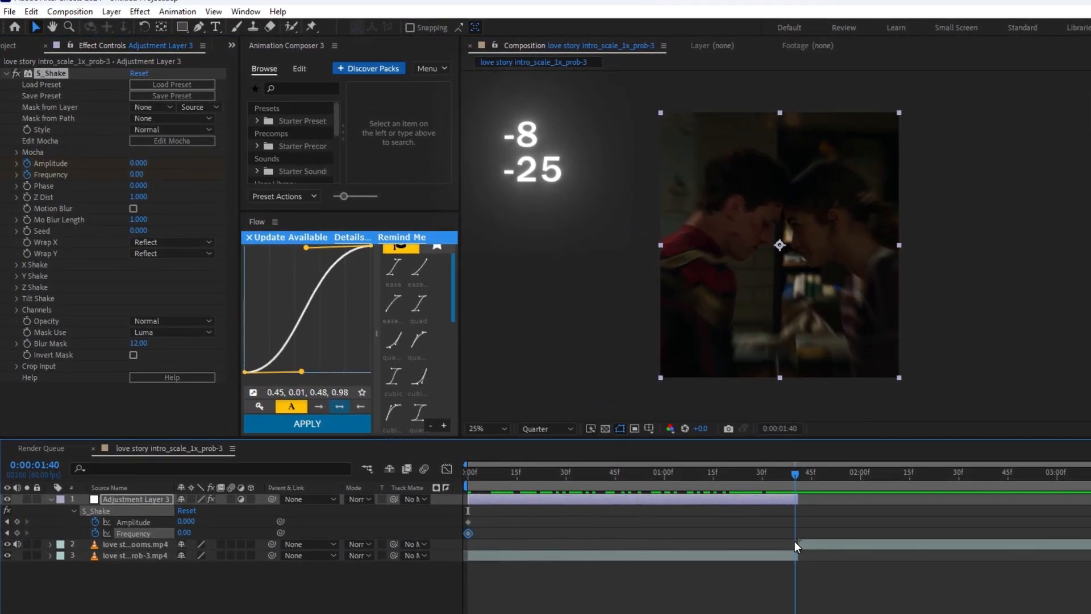
key(Page_Down)
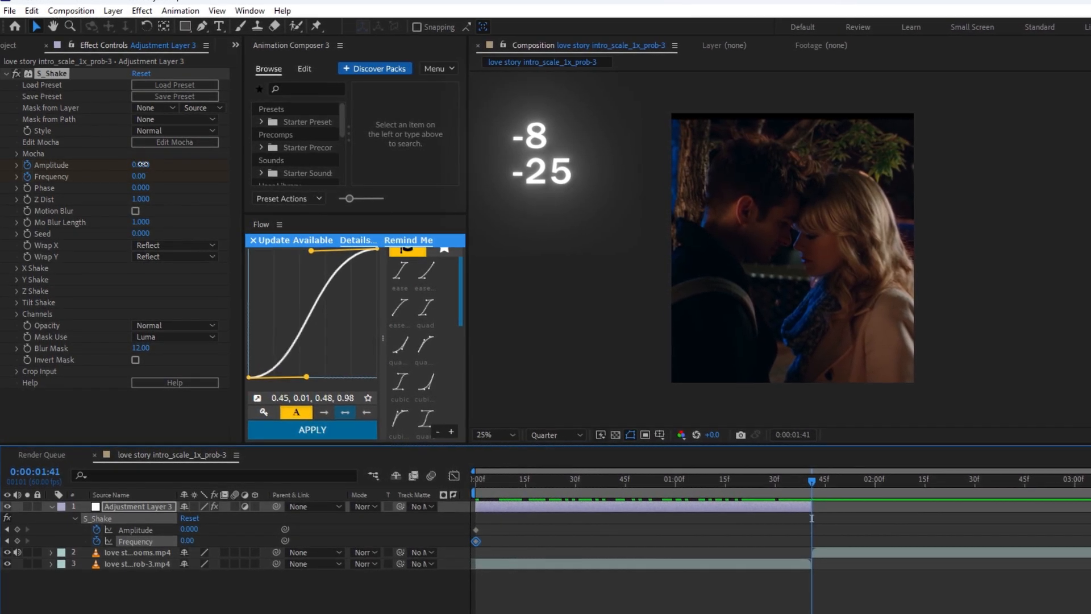
click(141, 163)
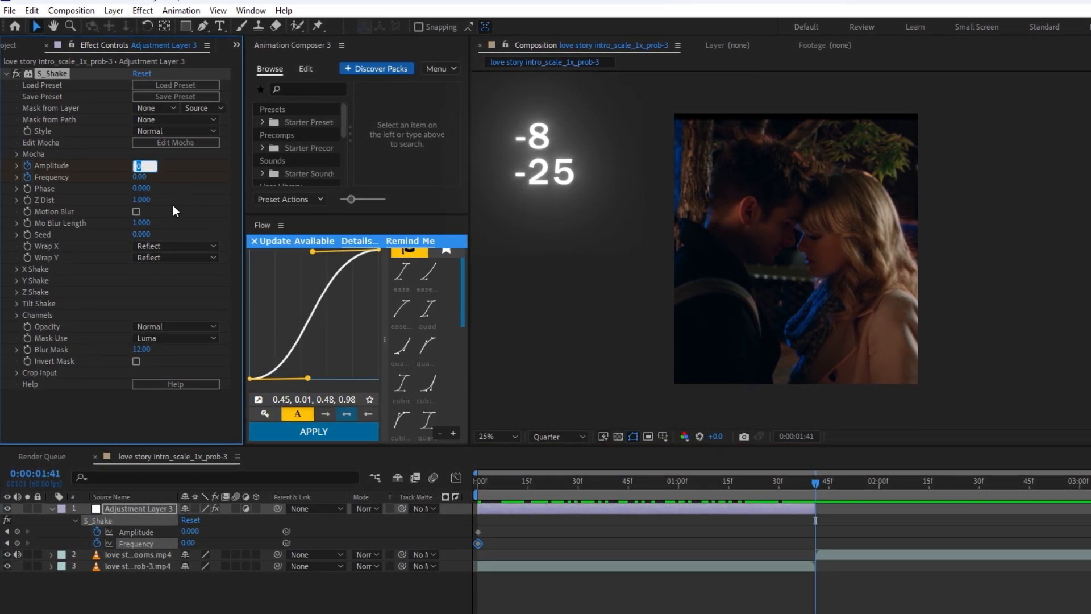
text(0.8)
key(Return)
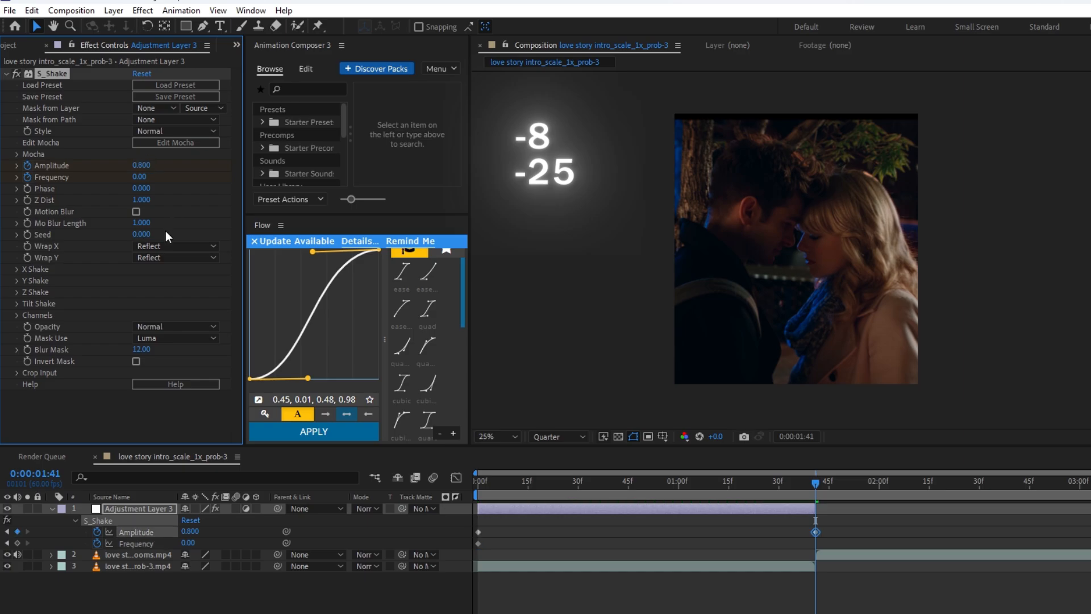
click(142, 176)
text(5)
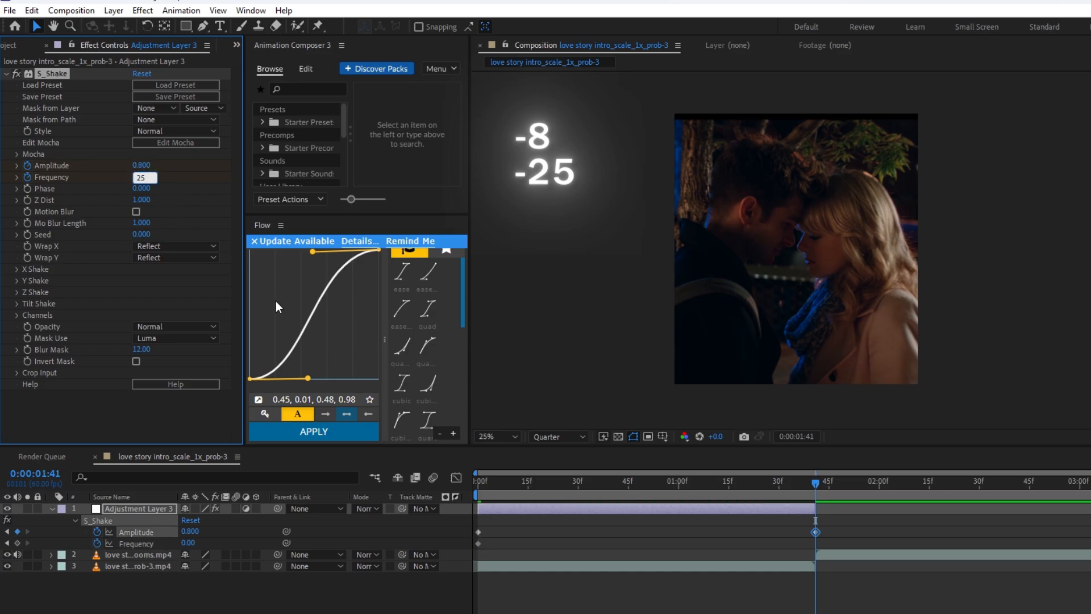
key(Return)
drag(854, 524, 443, 549)
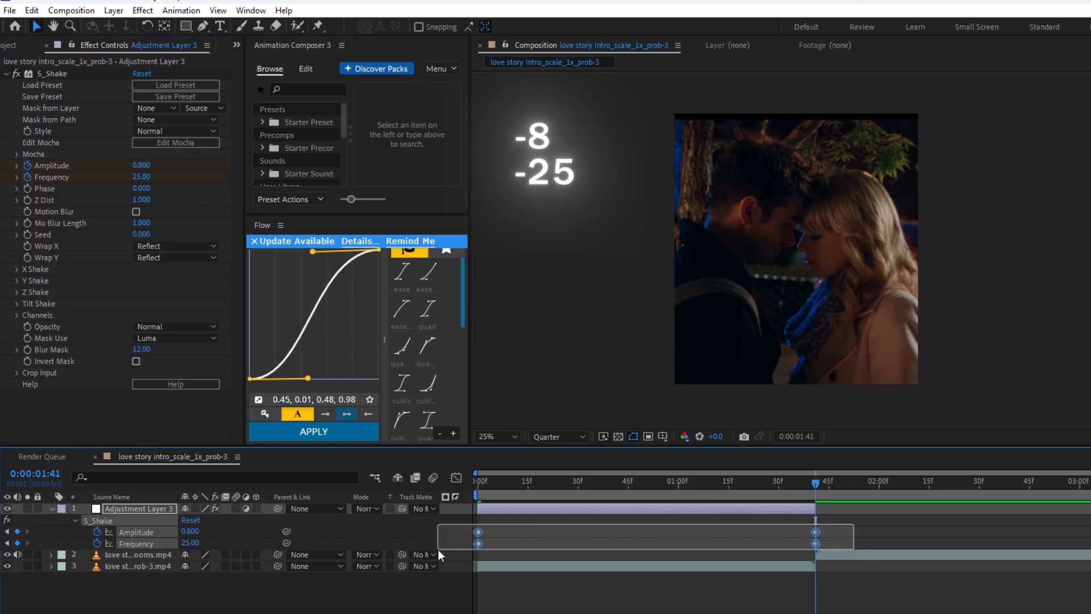
Step: Easy Ease the shake keyframes and show them in the Graph Editor
right_click(480, 543)
mouse_move(520, 518)
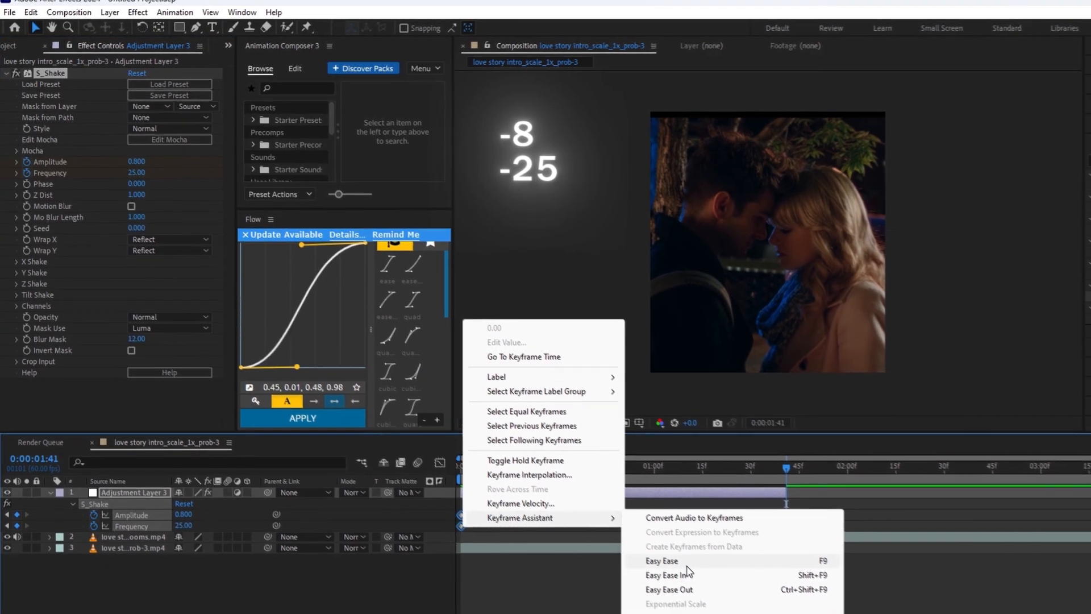
click(678, 574)
key(shift+F3)
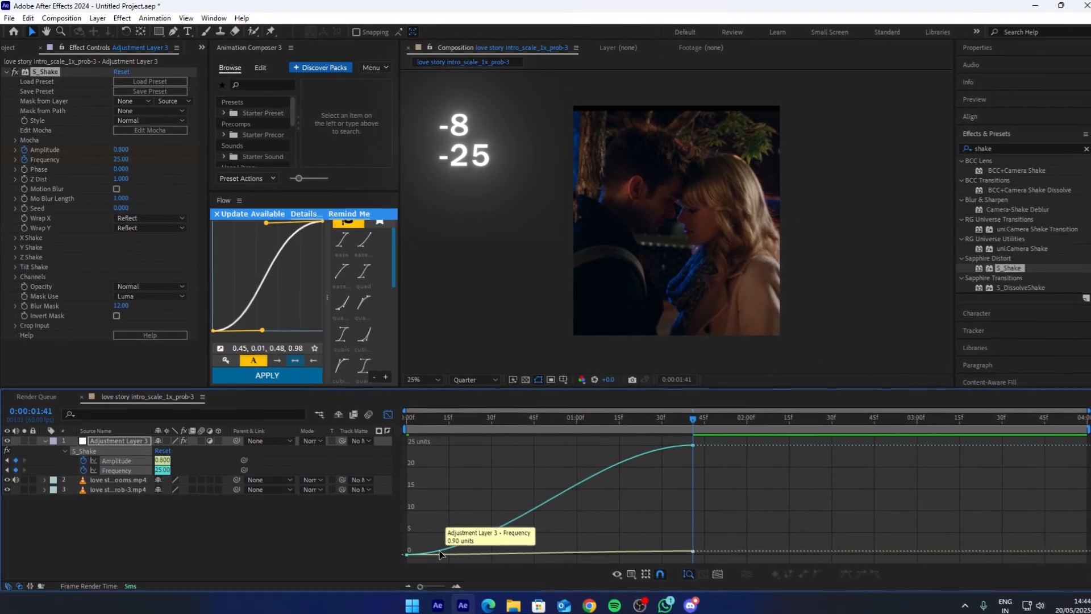
Step: Pull the bezier handles so the shake ramps late and sharply into the cut, then leave the graph
drag(461, 555, 513, 550)
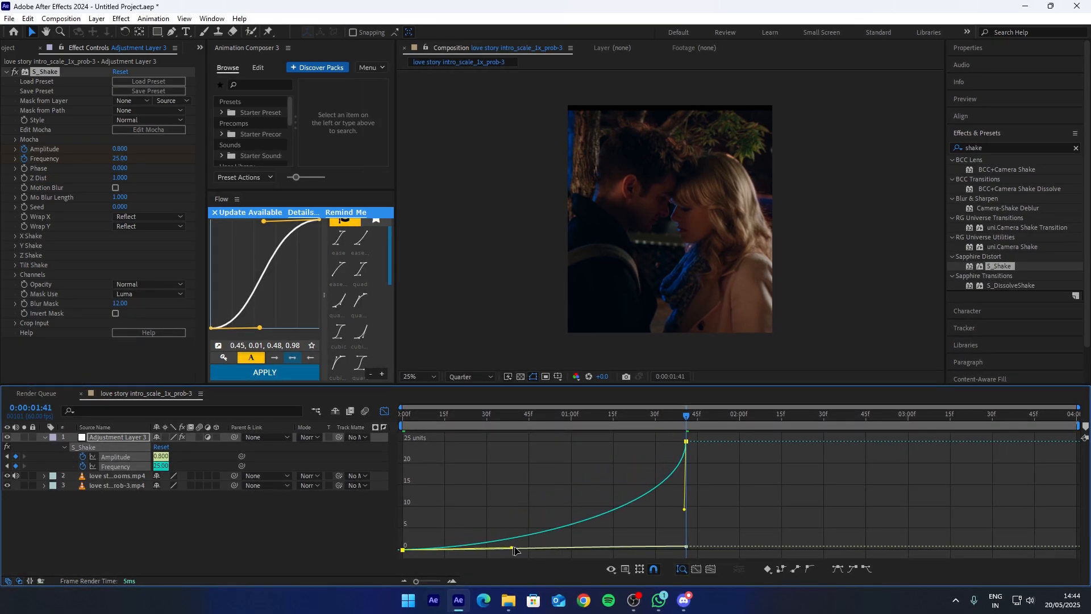
drag(574, 549, 583, 549)
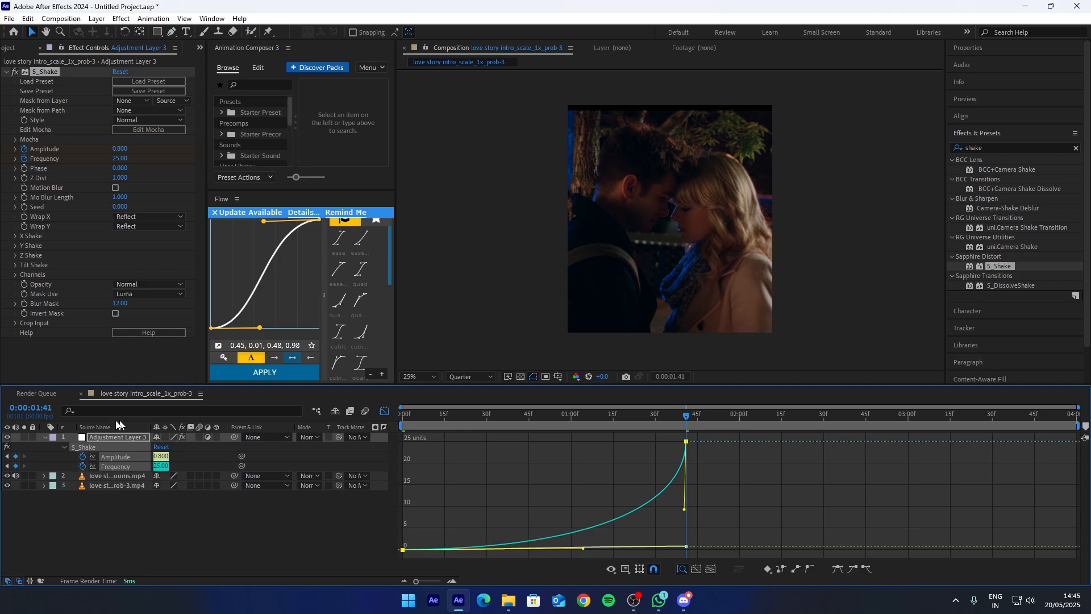
click(383, 413)
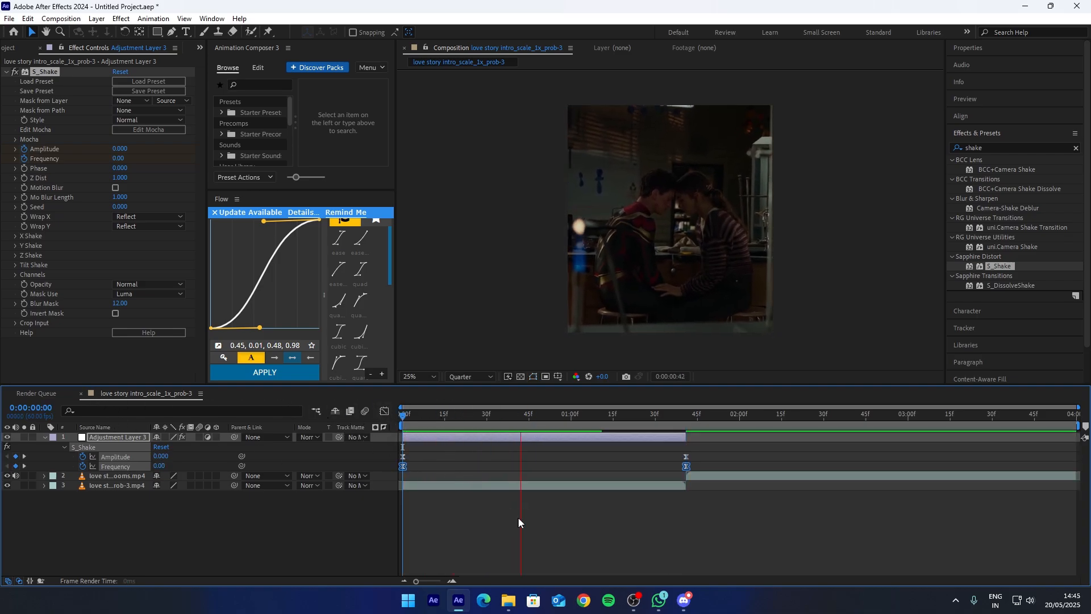
Step: Add a second adjustment layer for the second shot with S_Shake Amplitude 0.8 and Frequency 25 at the cut
click(96, 18)
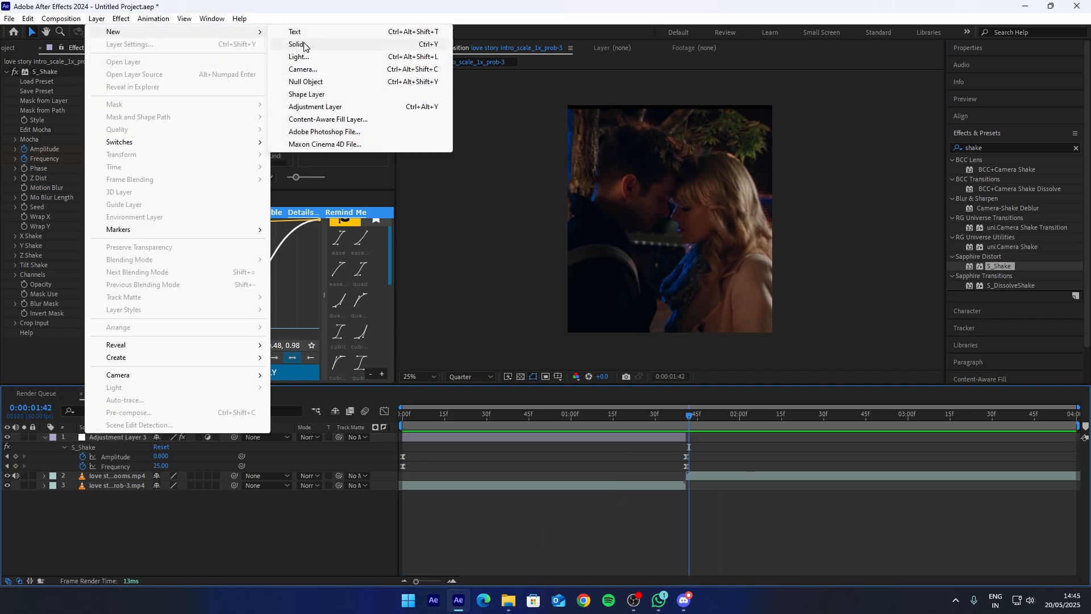
click(366, 51)
click(710, 415)
drag(710, 415, 686, 415)
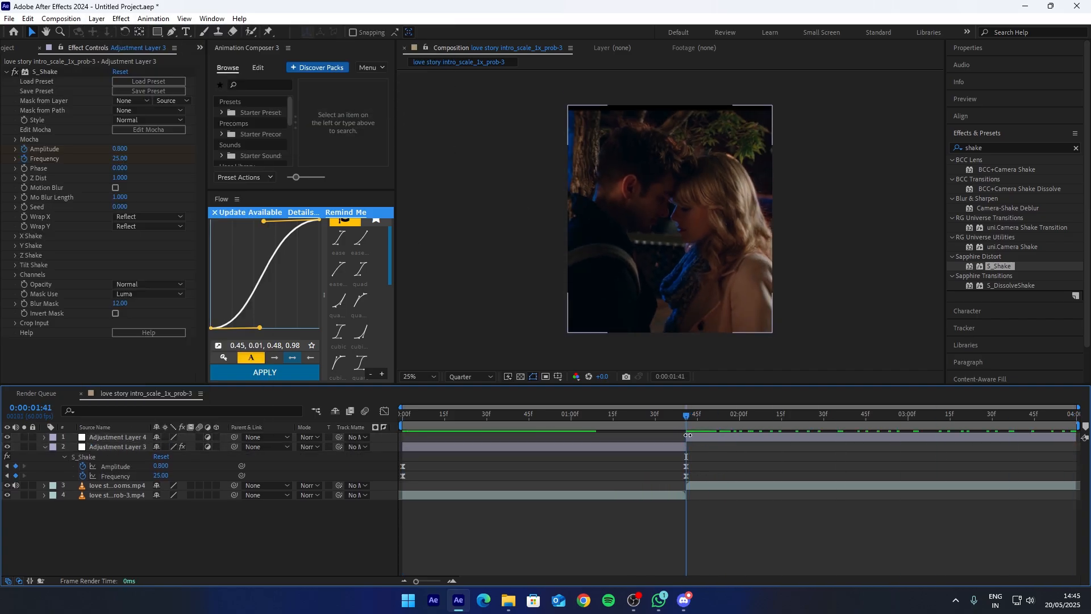
click(119, 437)
text(0.8)
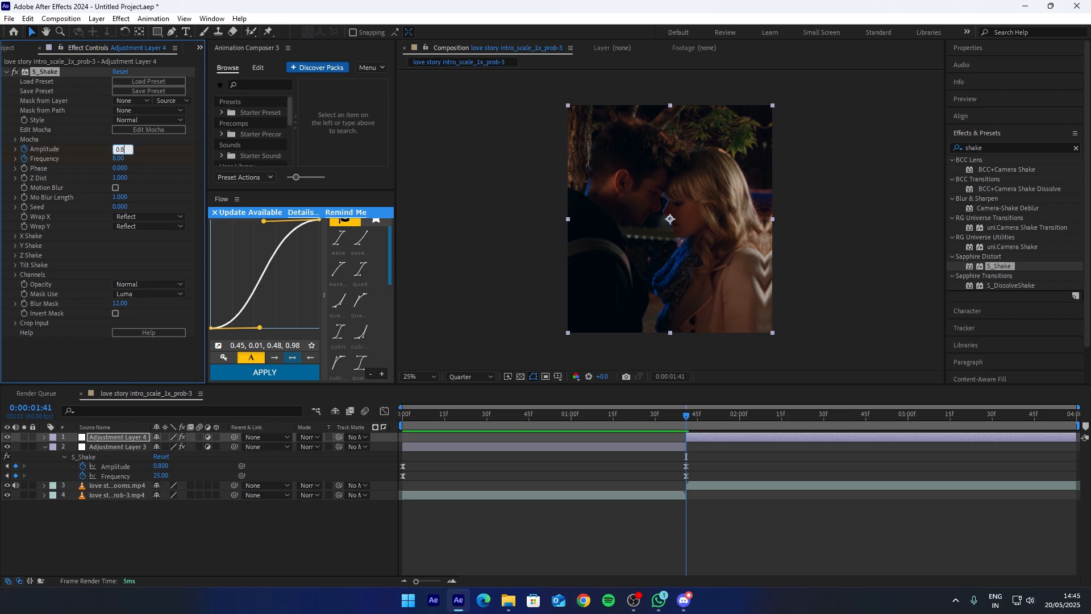
key(Return)
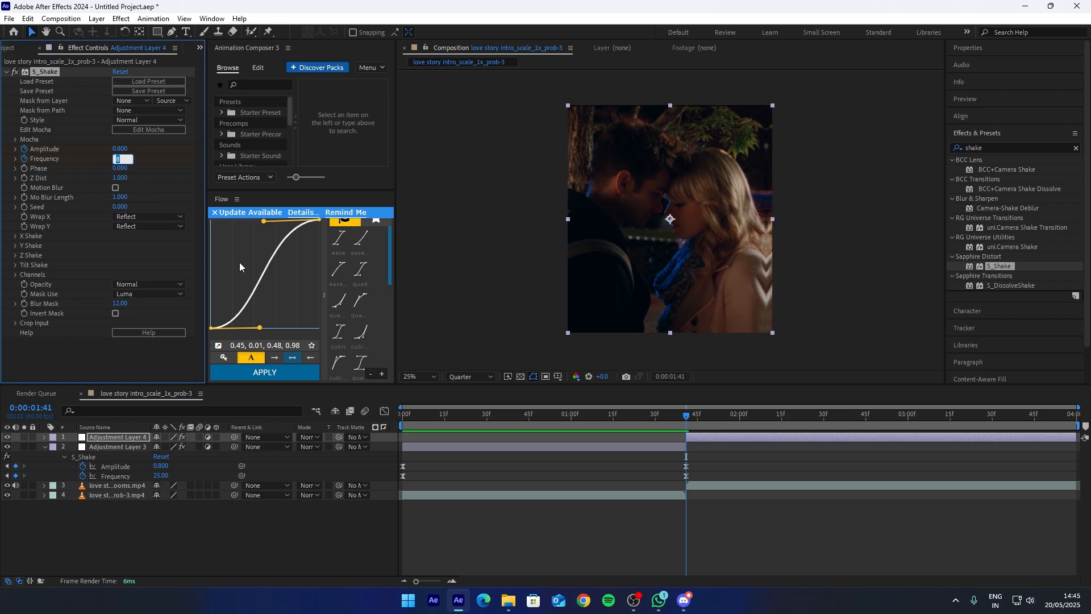
text(25)
key(Return)
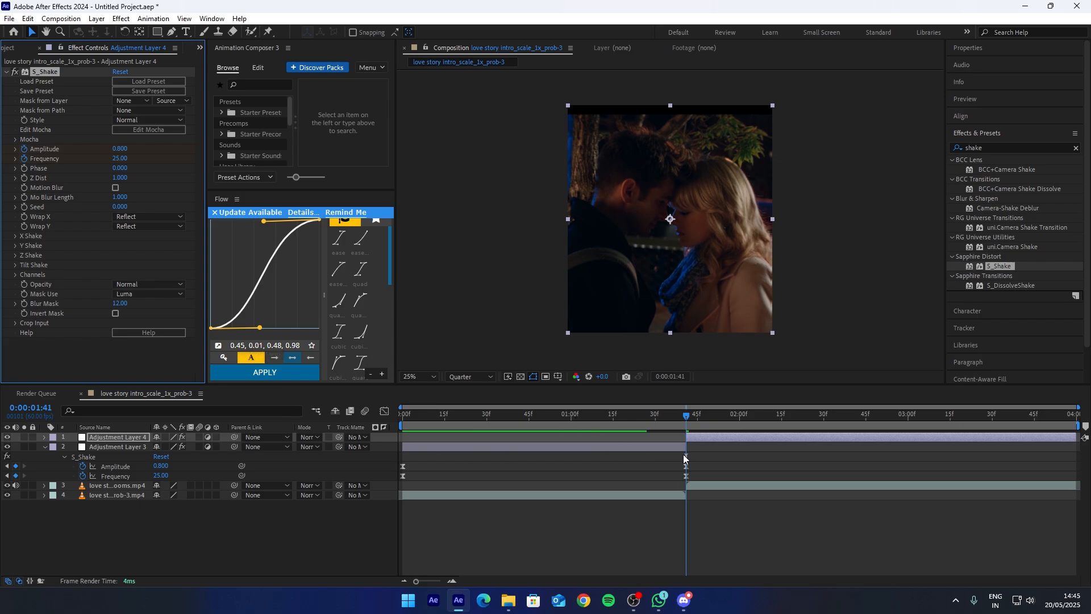
Step: Keyframe Amplitude down to 0 at the composition end and steepen the drop-off after the cut
key(u)
key(End)
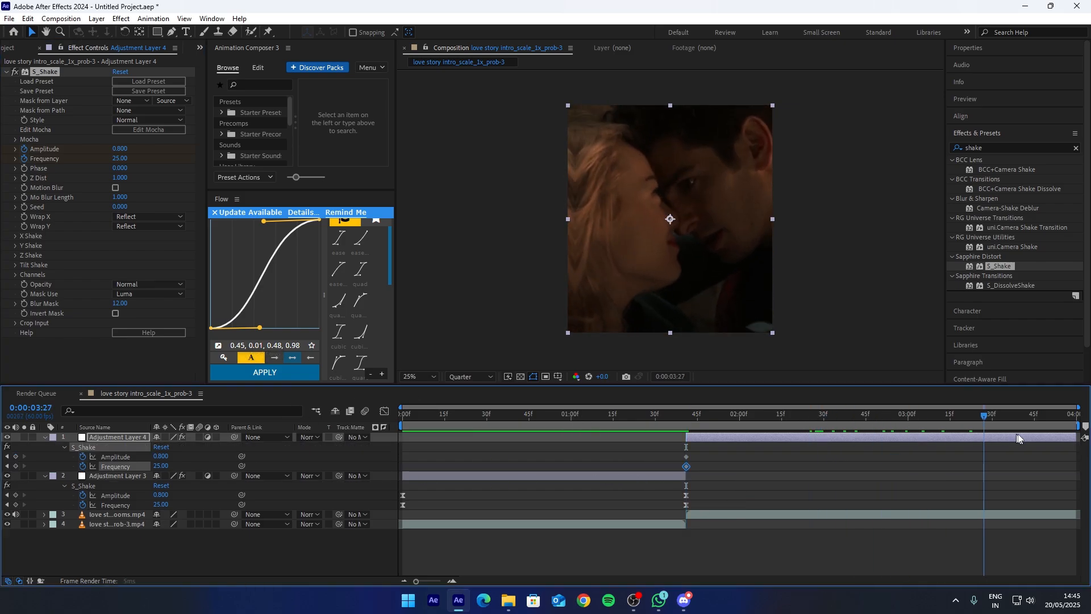
click(121, 149)
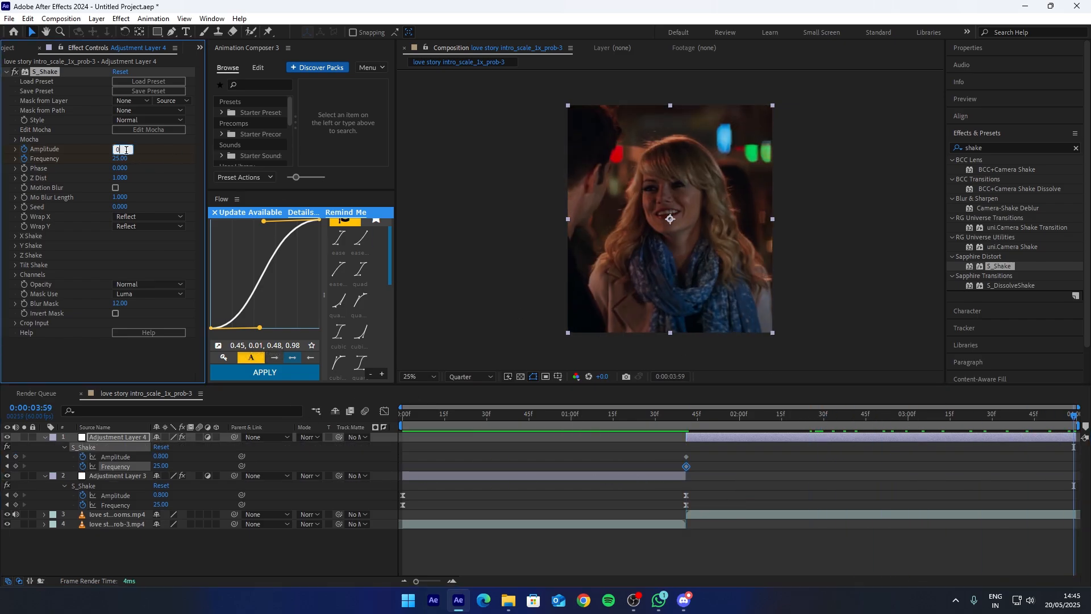
key(Return)
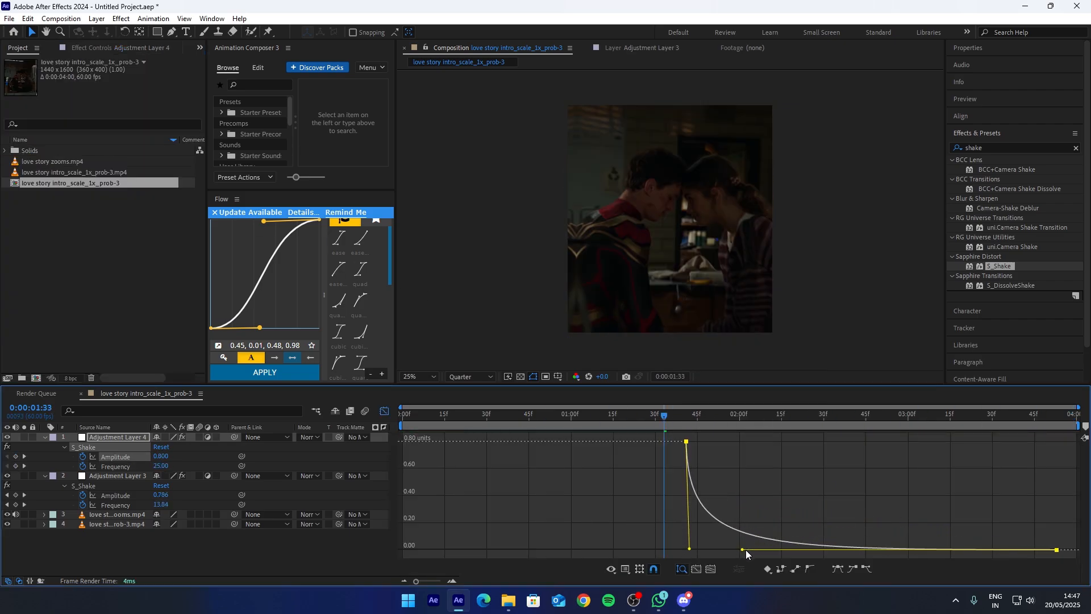
drag(743, 549, 734, 549)
Step: Scrub back into the first shot to check the shake and return to the first frame
click(385, 412)
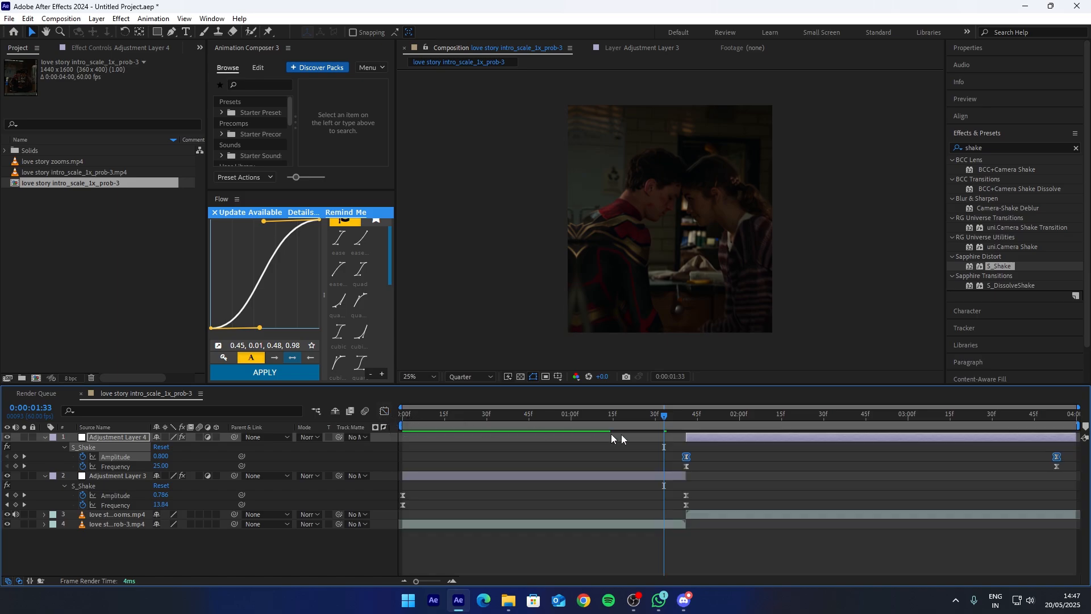
drag(639, 417, 610, 418)
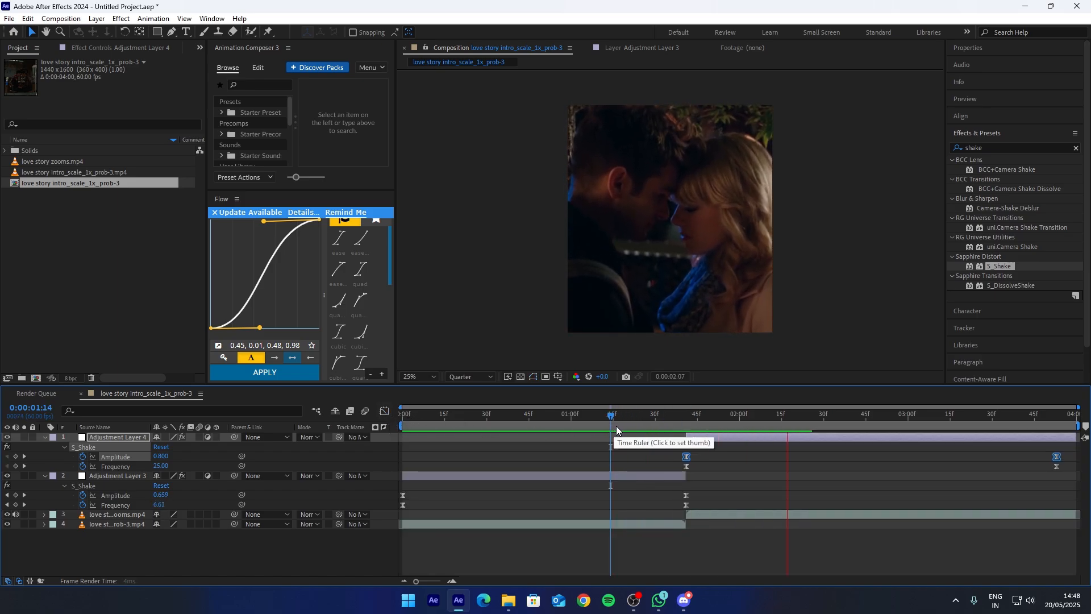
key(space)
key(Home)
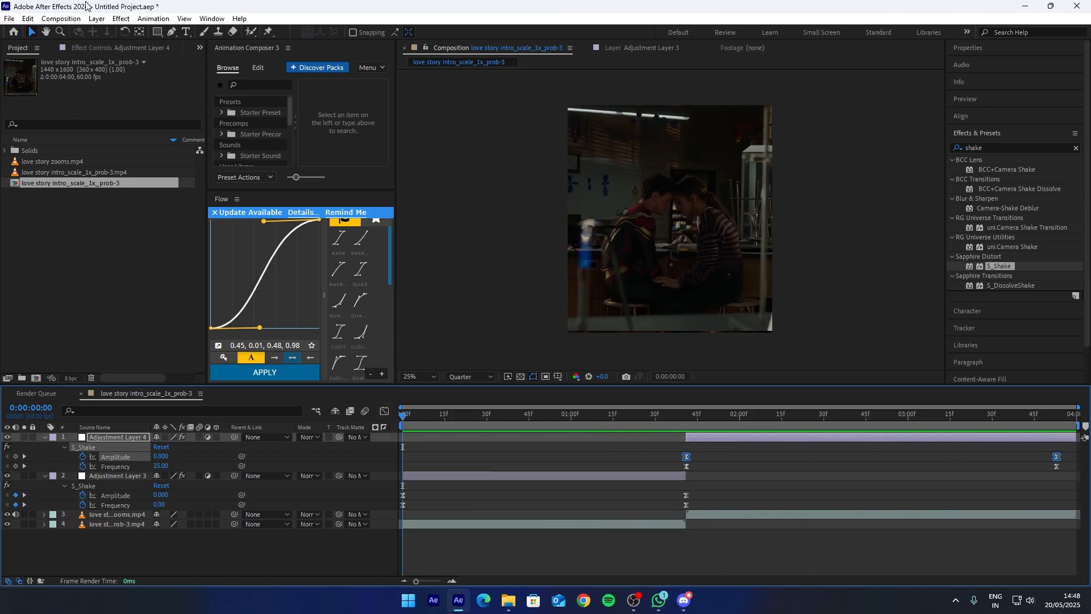
Step: Create a new black solid layer
click(98, 17)
mouse_move(114, 32)
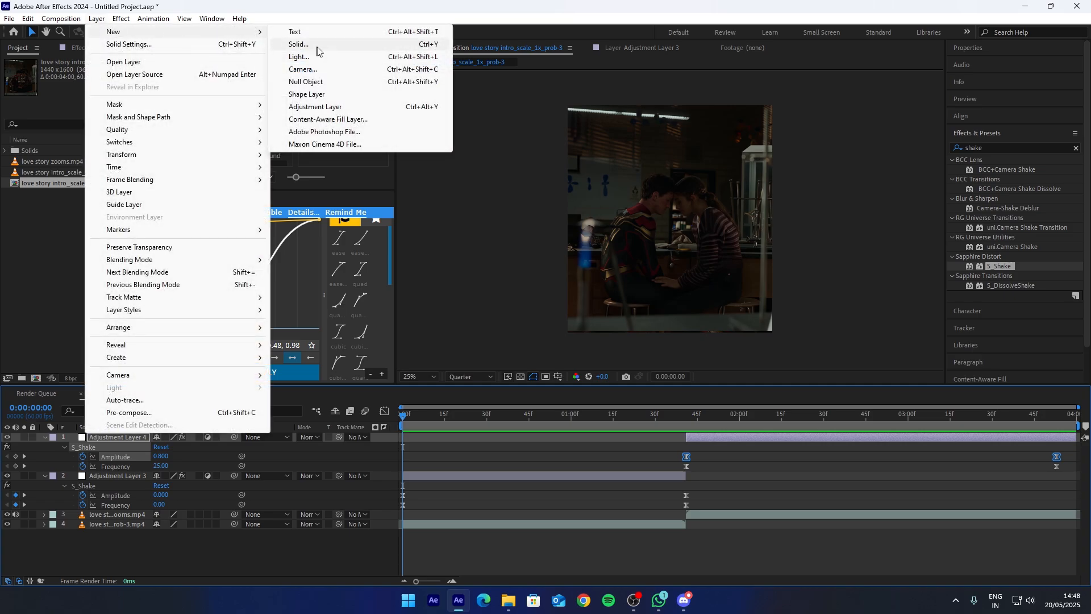
click(298, 45)
click(409, 341)
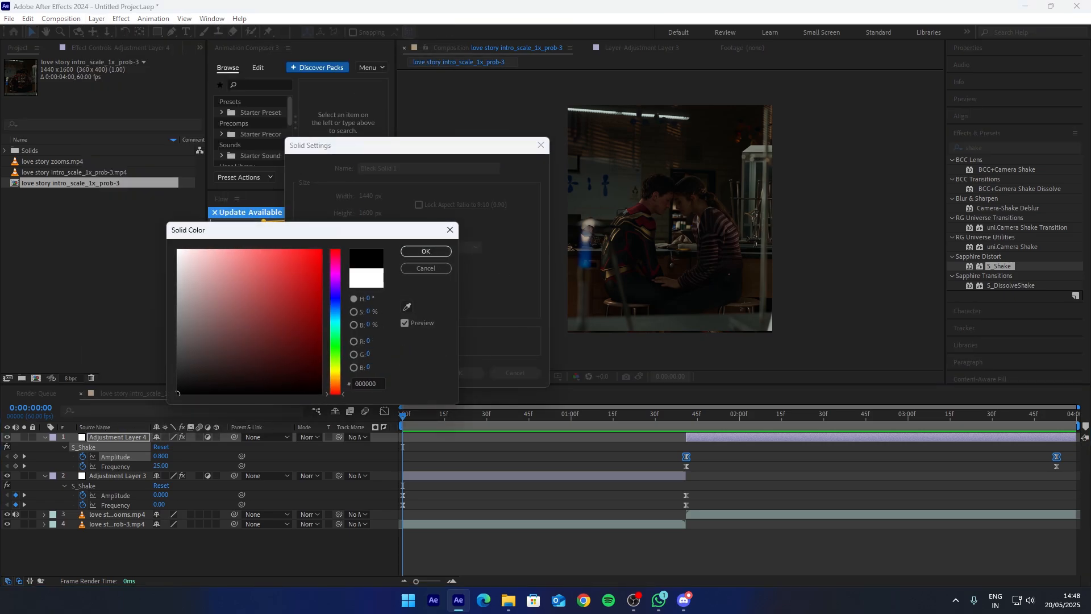
click(425, 251)
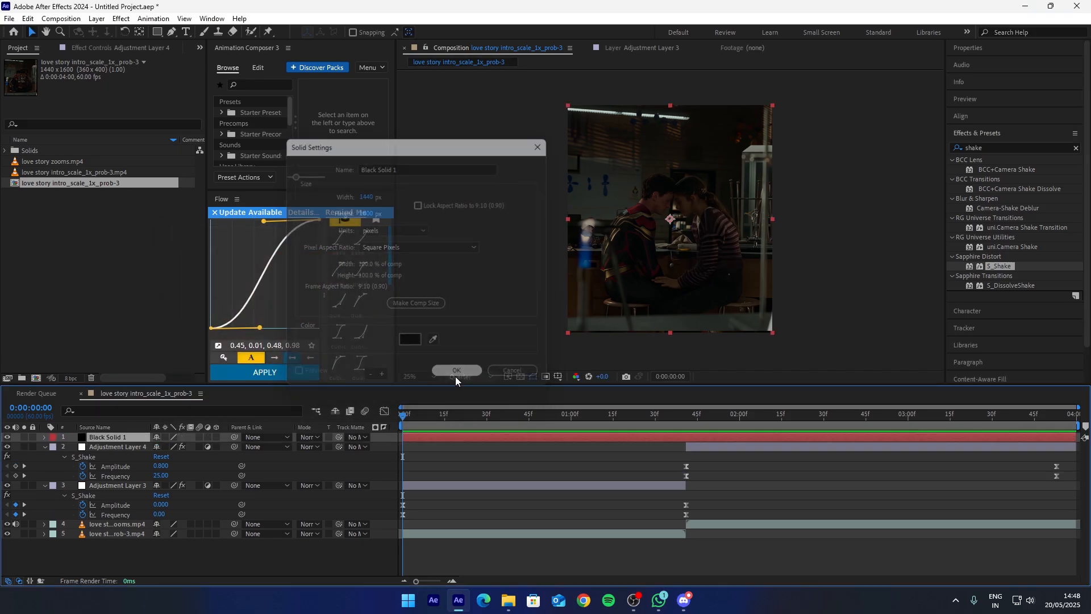
click(456, 376)
Step: Split the black solid at the cut (1:41) and delete its second half
drag(509, 416, 686, 415)
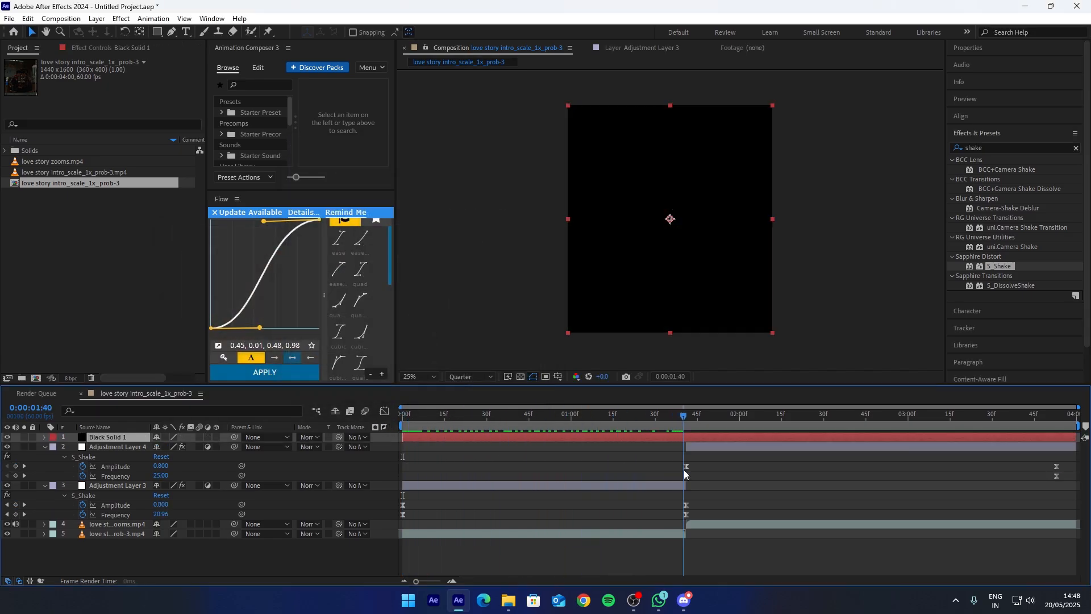
key(ctrl+shift+d)
key(Delete)
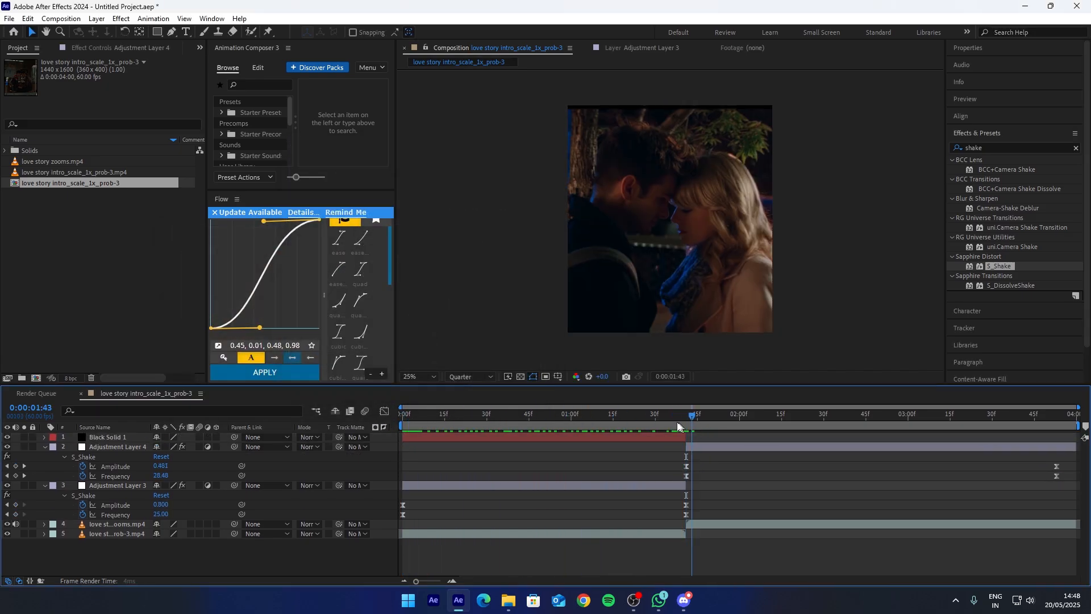
key(Home)
Step: Duplicate the black solid, slide the copy to start at the cut, and select the first-shot solid
key(ctrl+d)
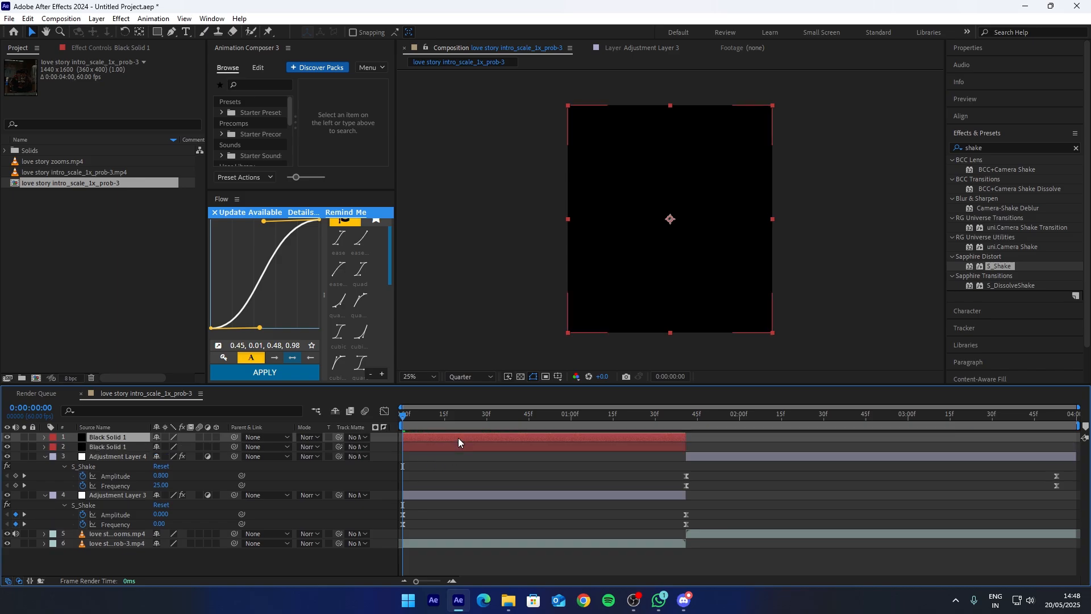
drag(458, 437, 747, 437)
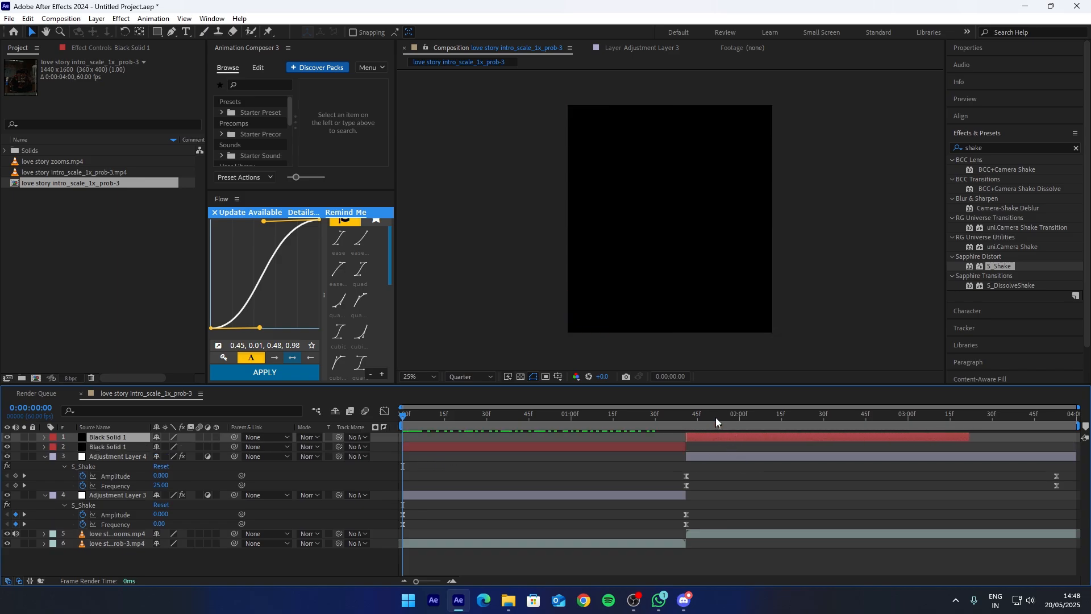
click(455, 446)
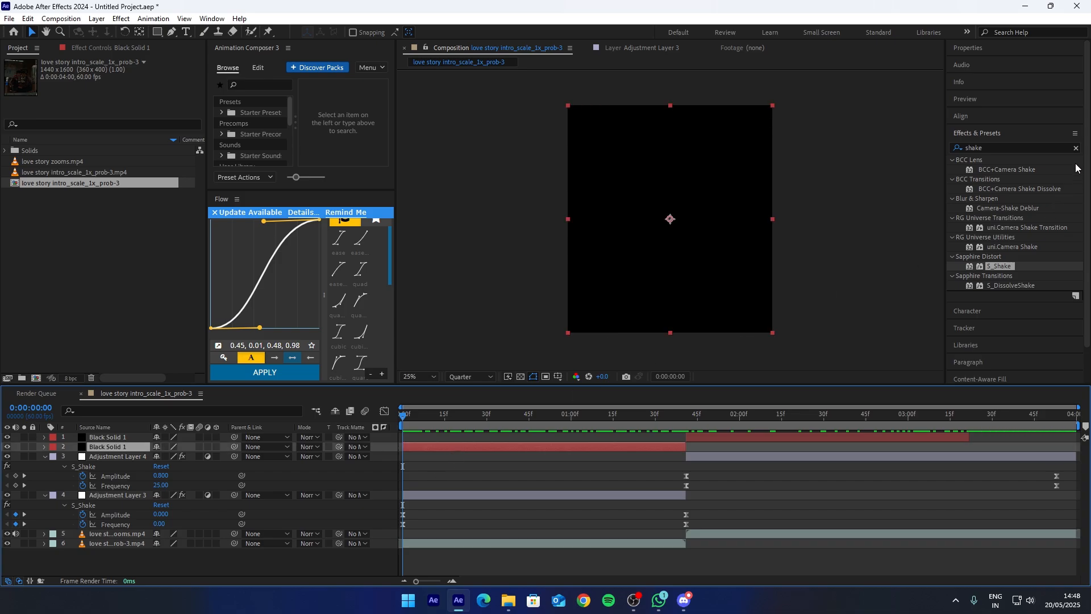
Step: Apply CC Jaws to the first-shot black solid with Height 0, Width 10 and Completion keyframed
click(1076, 148)
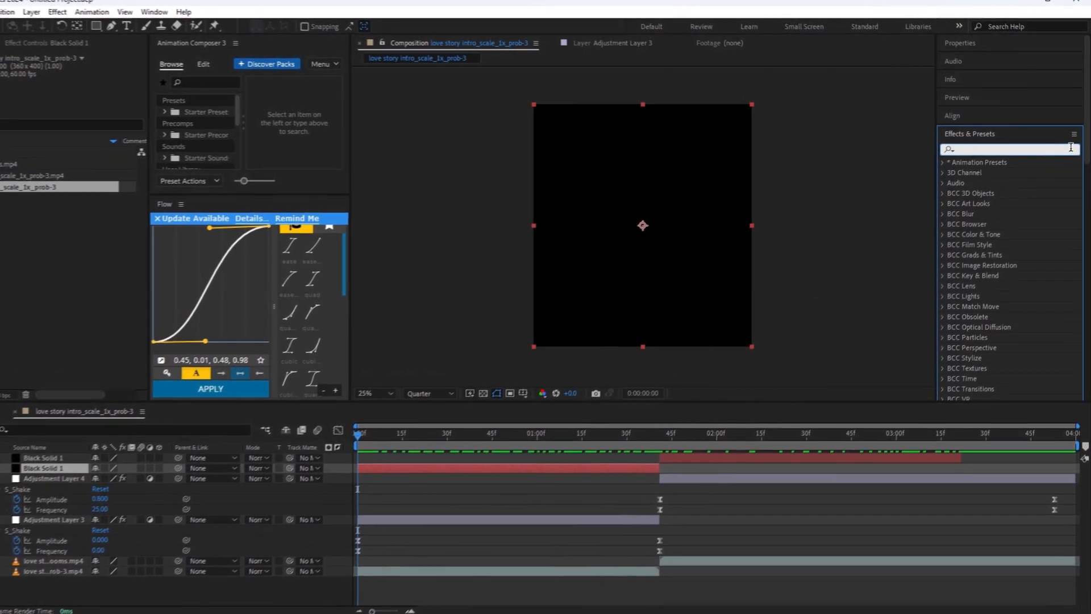
text(jaws)
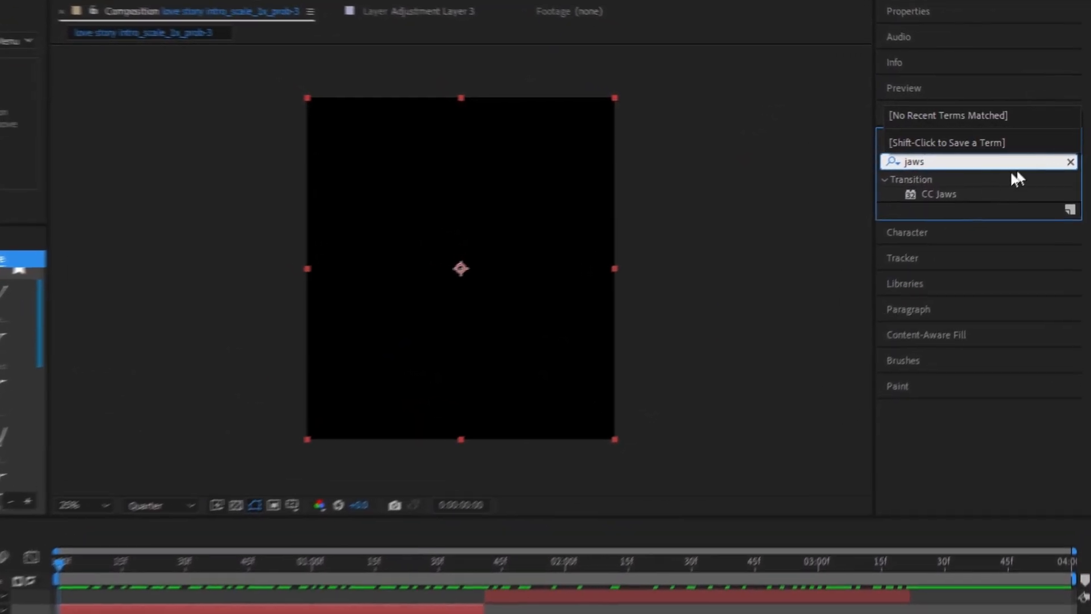
click(937, 194)
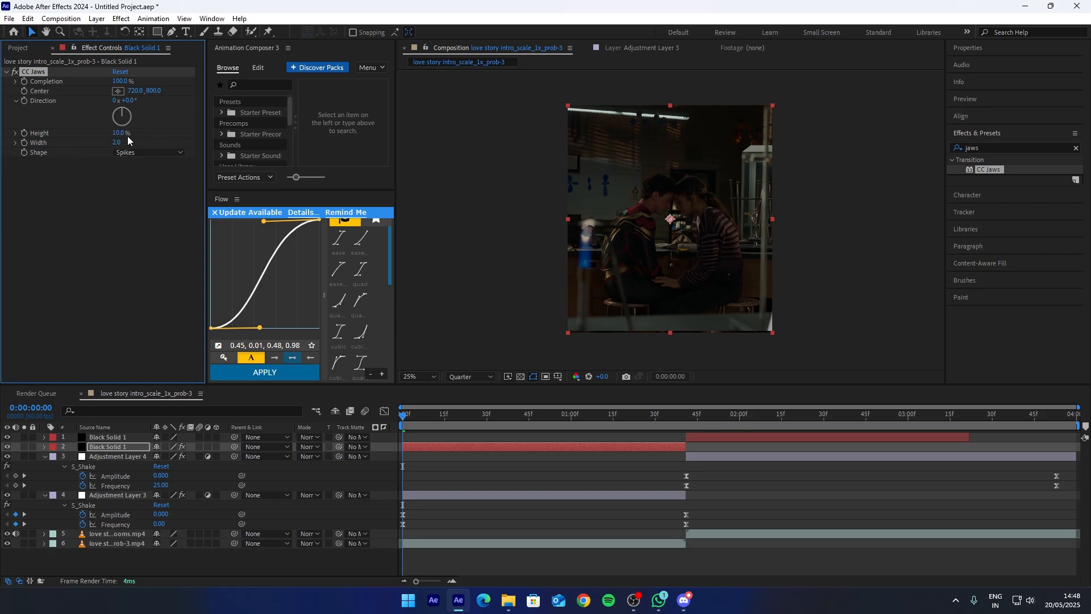
click(265, 420)
text(70)
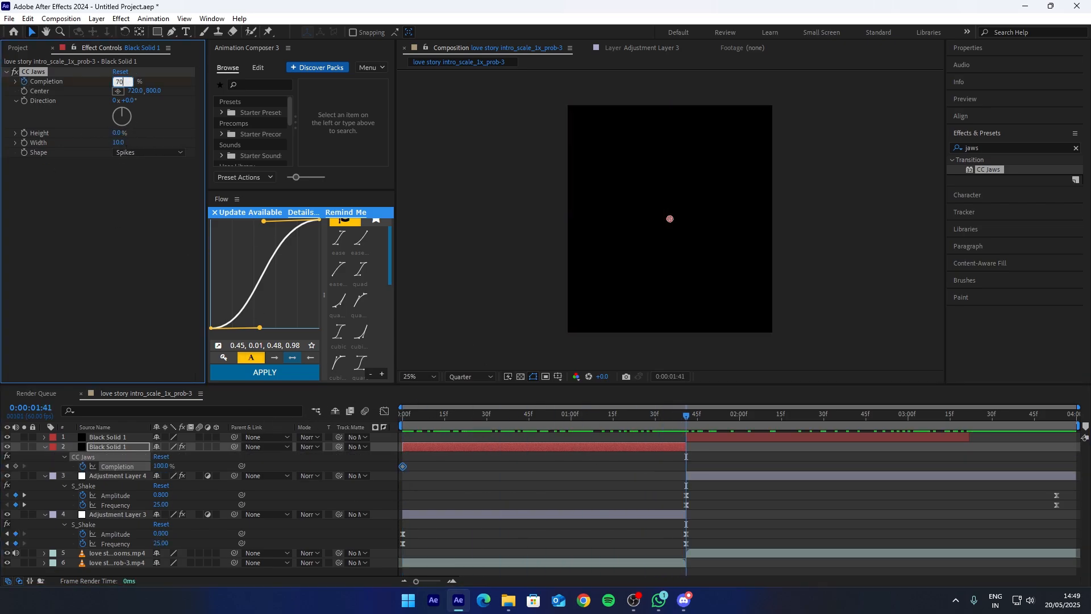
Step: Apply CC Jaws to the second black solid and keyframe Completion from 70% at the cut to 100% later
click(696, 436)
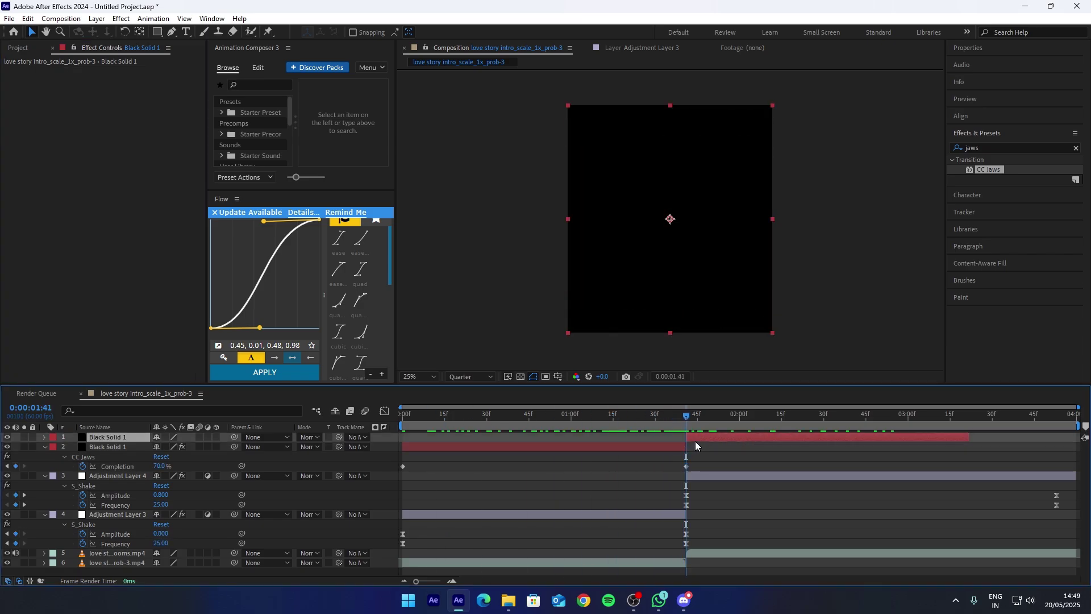
double_click(1011, 170)
text(70)
key(Return)
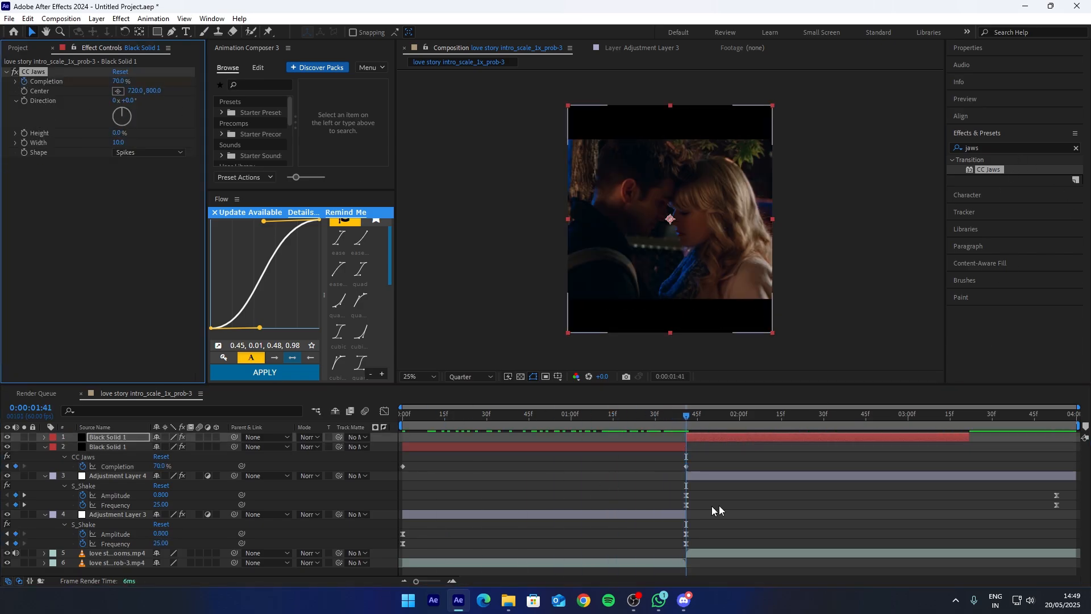
alt+click(25, 81)
click(969, 415)
click(120, 81)
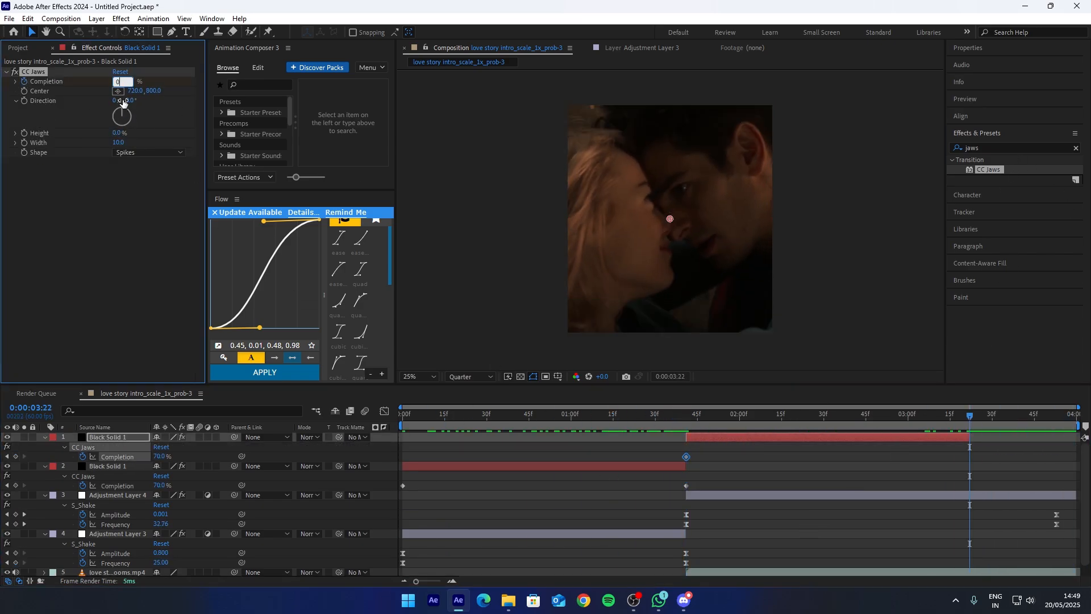
Step: Easy Ease the first solid's Completion keyframes and check the curve in the Graph Editor
drag(707, 473, 588, 502)
key(F9)
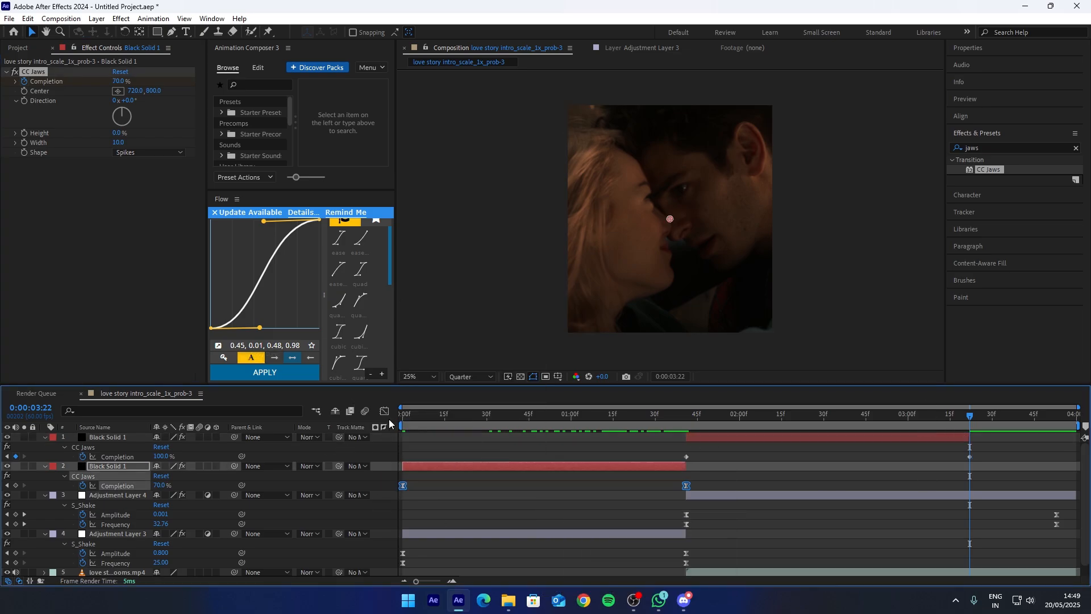
click(385, 412)
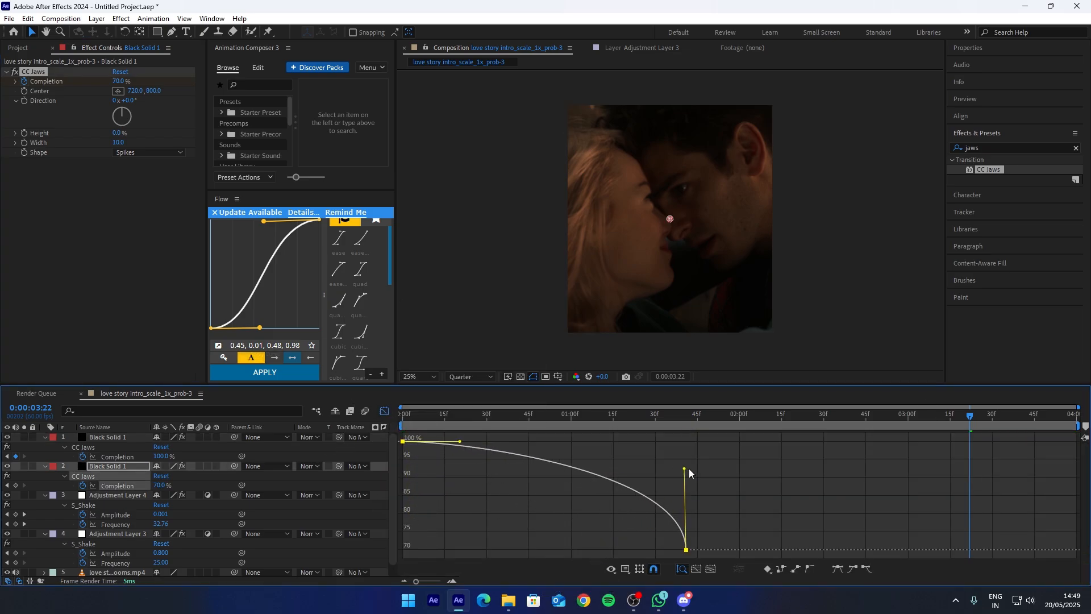
click(385, 411)
Step: Ease the second solid's Completion keyframes at the cut and inspect the eased curve
click(686, 415)
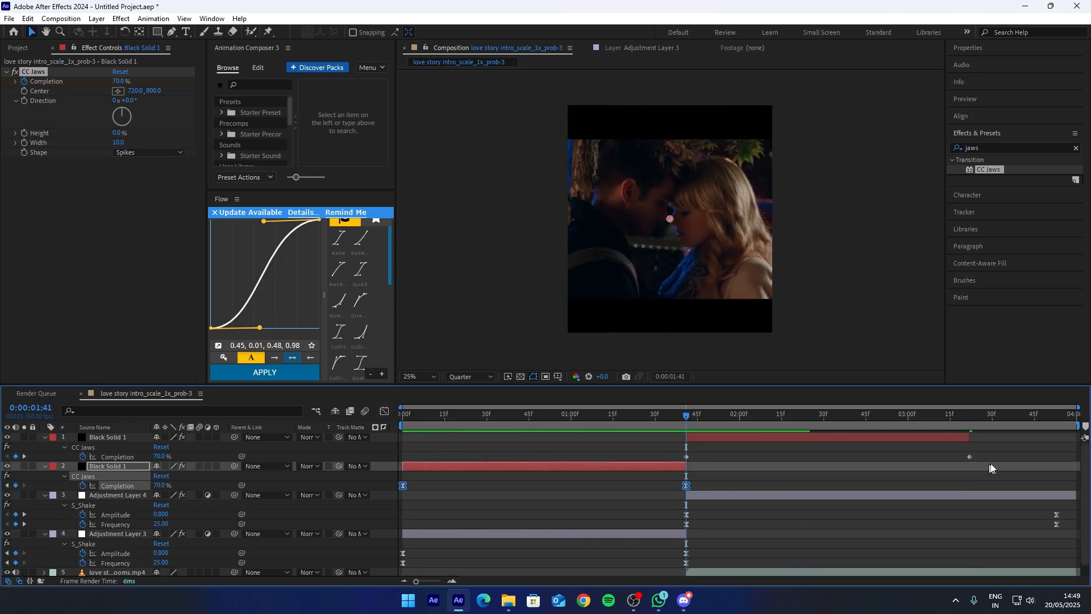
right_click(686, 456)
key(Escape)
click(384, 411)
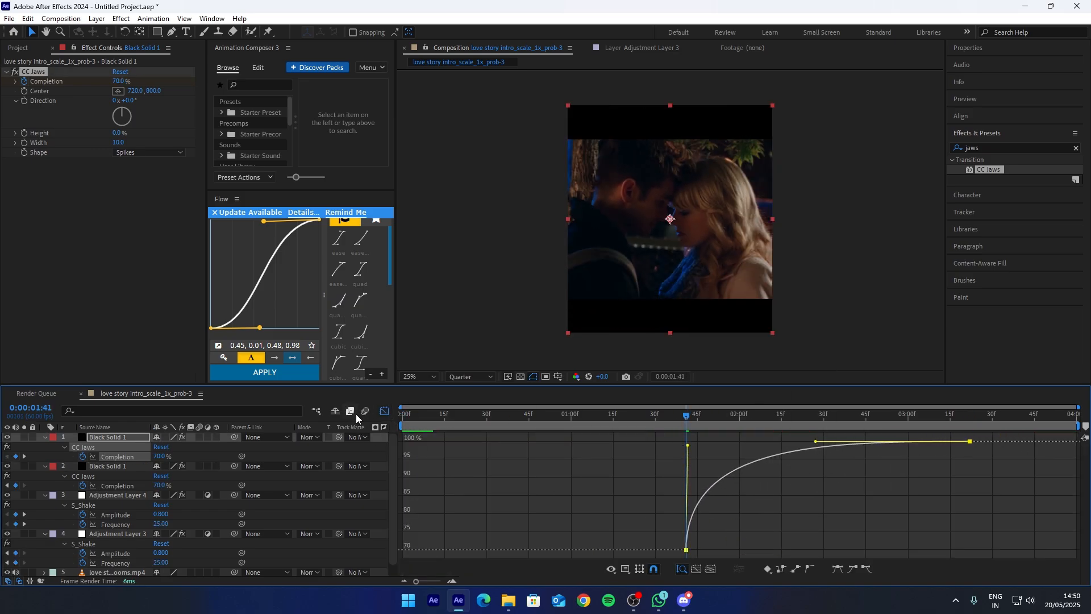
click(384, 412)
Step: Preview, then shape the pink flash solid's opacity to fade quickly from 70% after the cut
key(space)
click(503, 416)
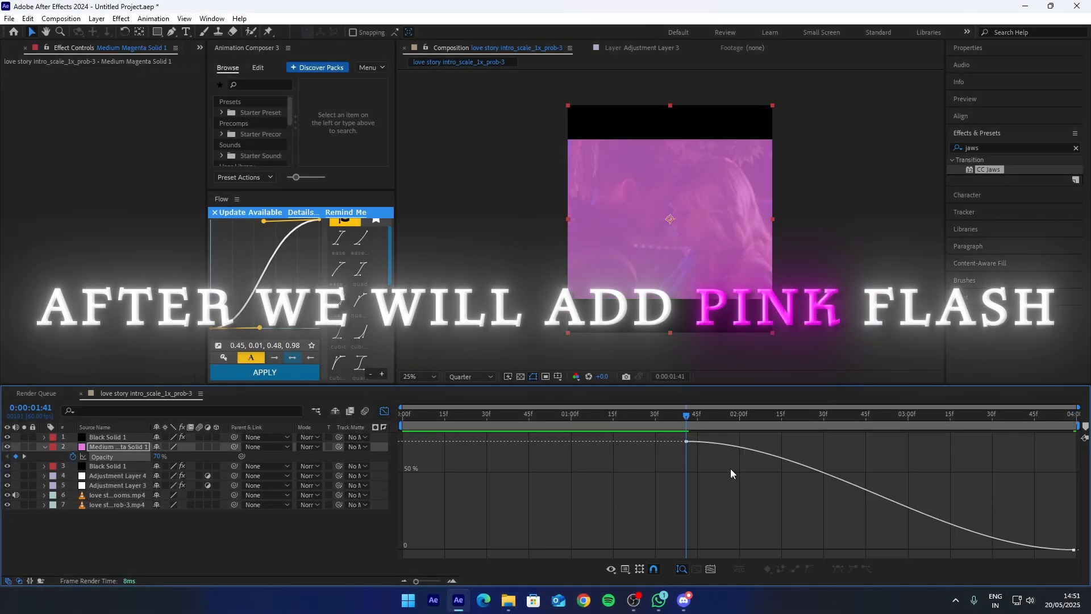
click(687, 440)
drag(817, 447, 860, 555)
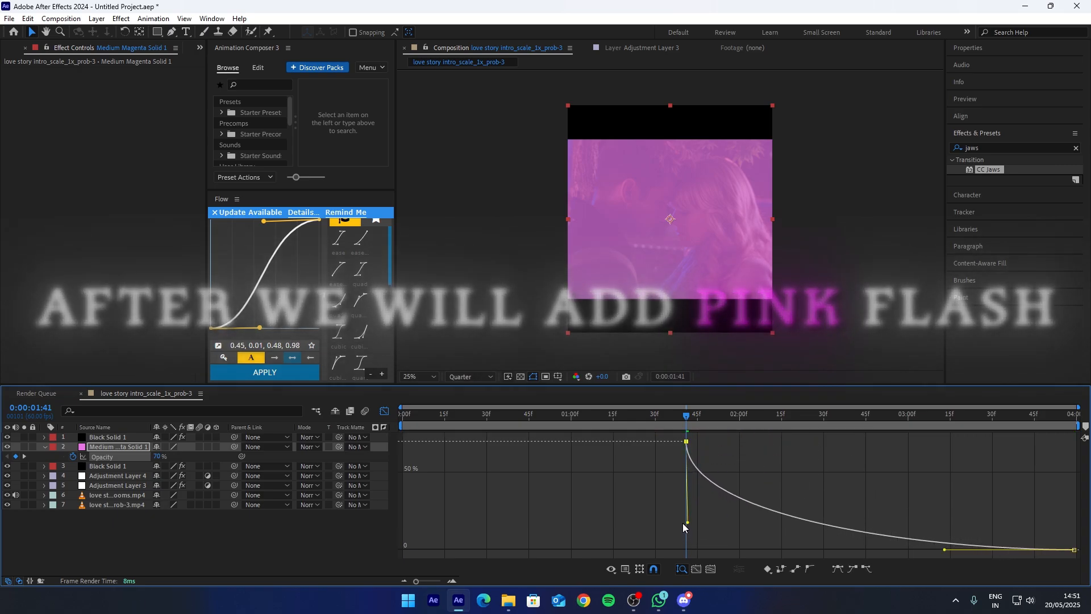
key(shift+F3)
key(Home)
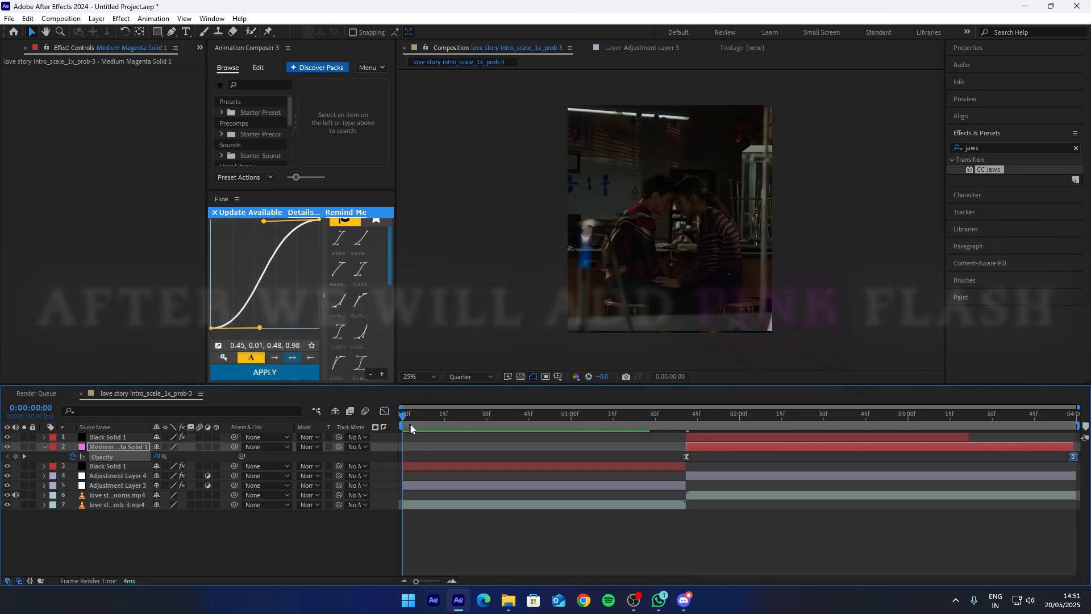
key(space)
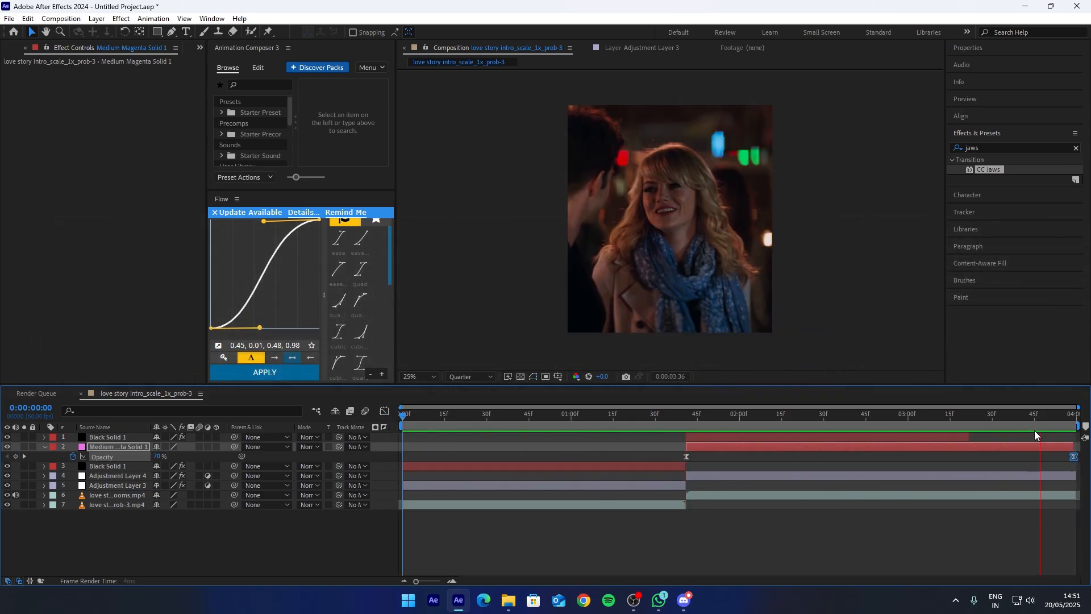